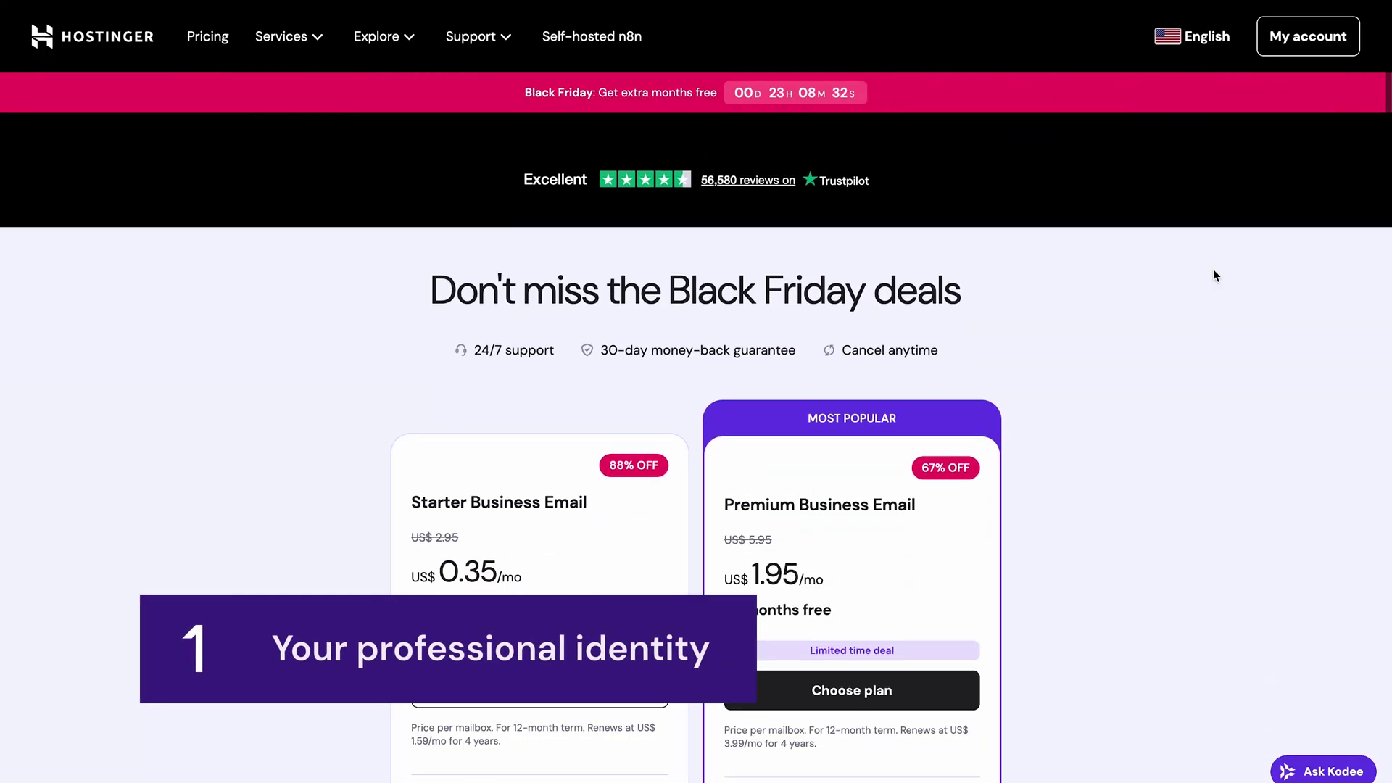
pyautogui.scroll(-3, 1216, 275)
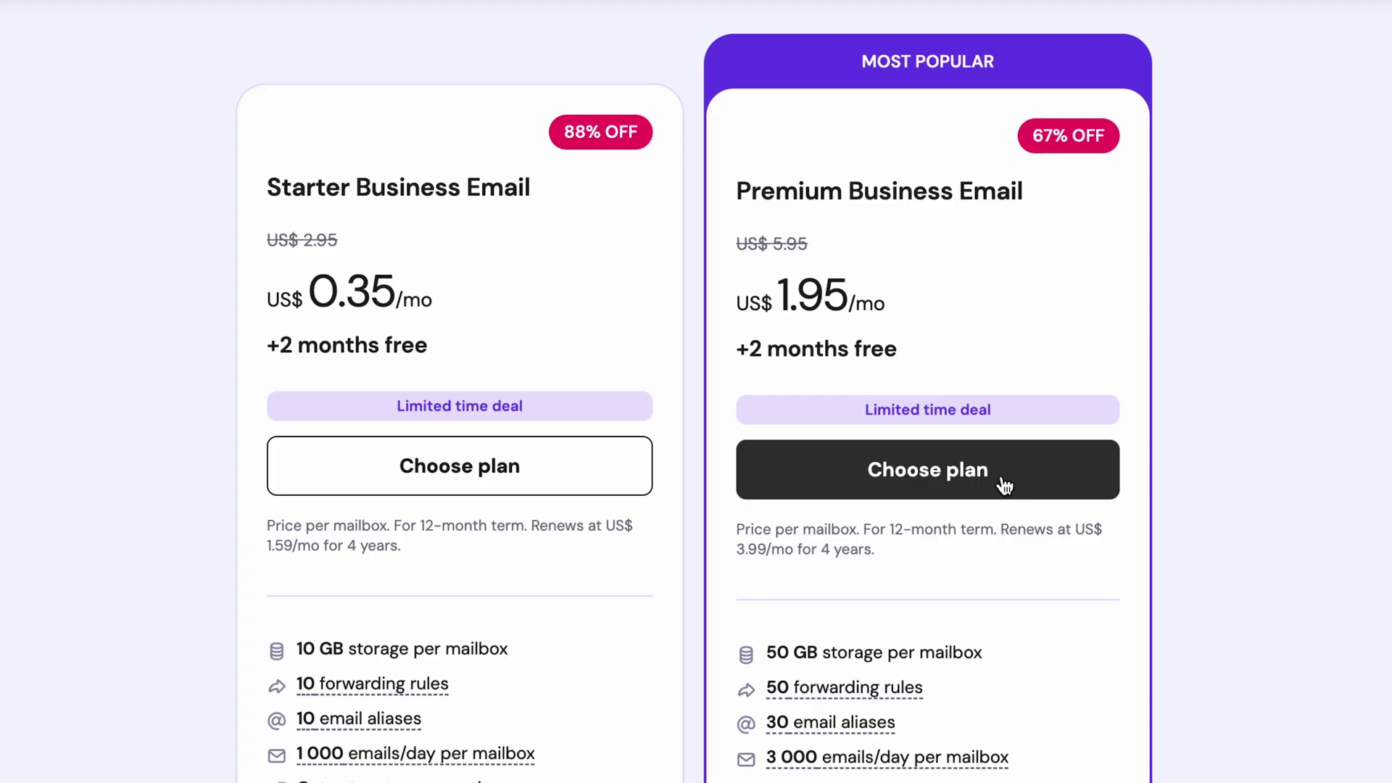
# - Choose the Premium Business Email plan and start guided setup using an already-owned domain
pyautogui.click(1001, 471)
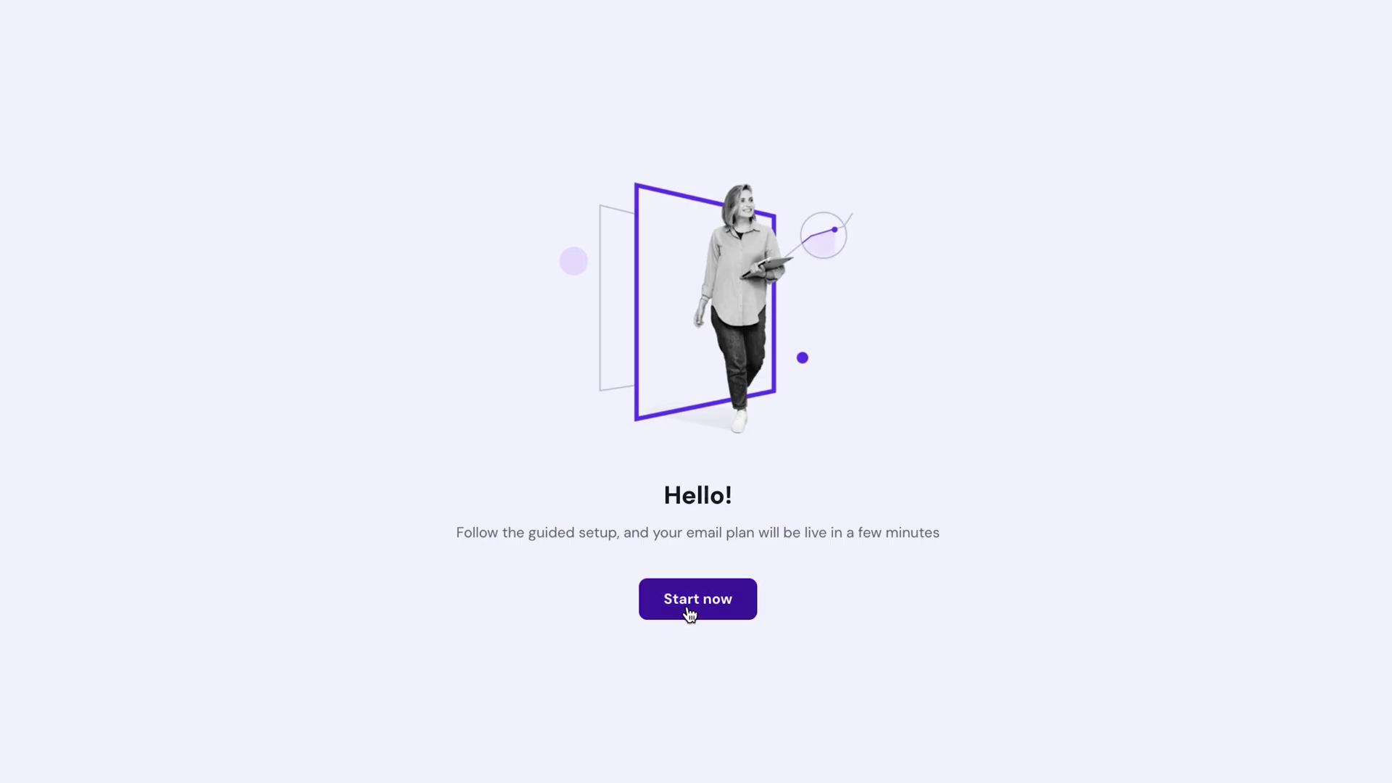
pyautogui.click(689, 612)
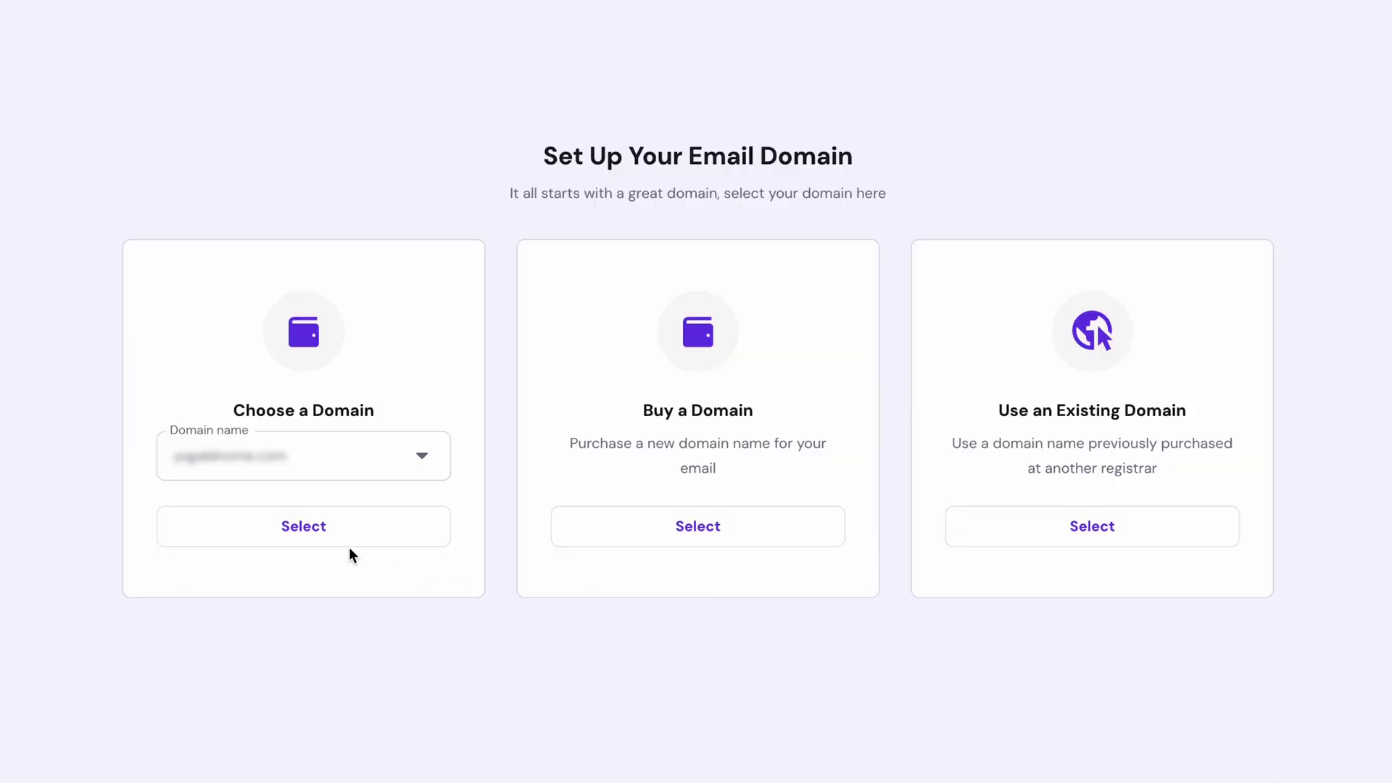
pyautogui.click(321, 525)
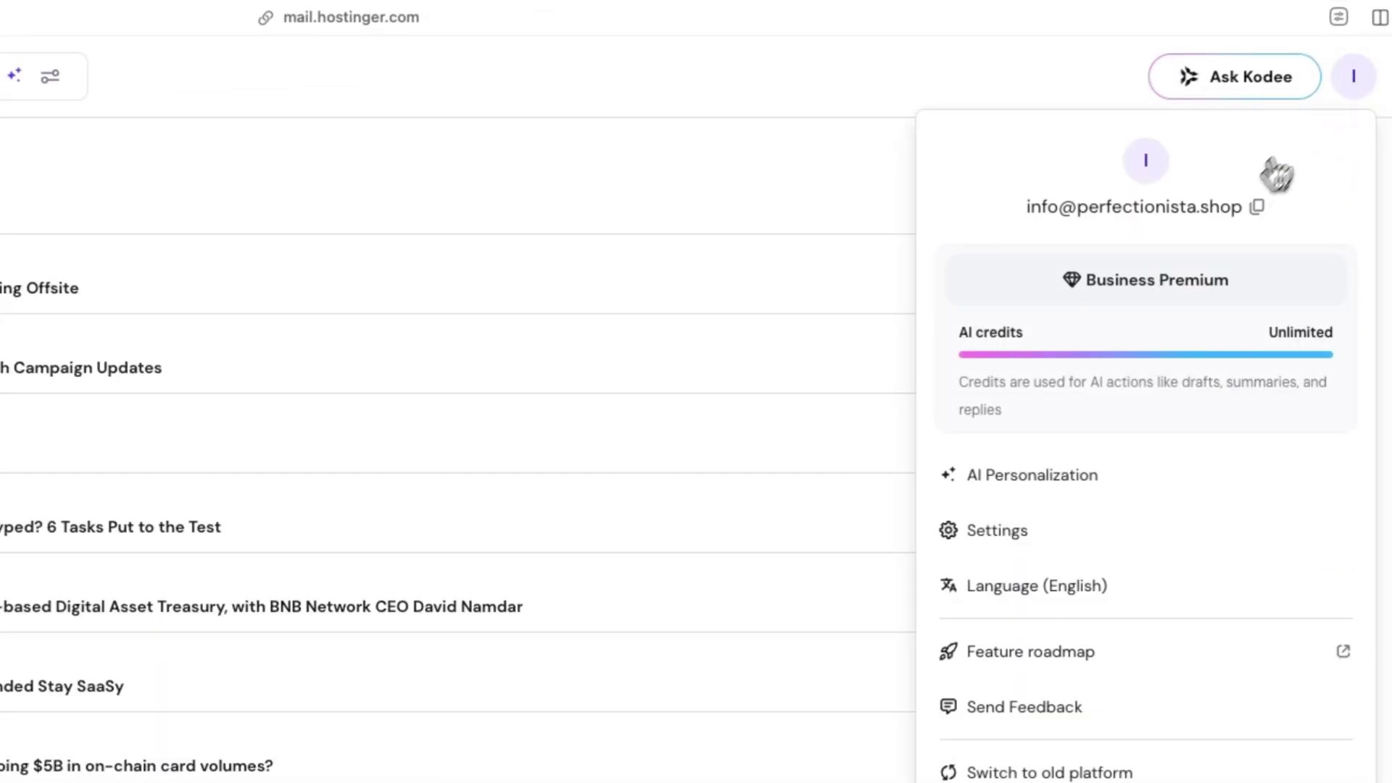
# - Replace the sender name with Perfectionista Shop and save the change
pyautogui.click(1039, 533)
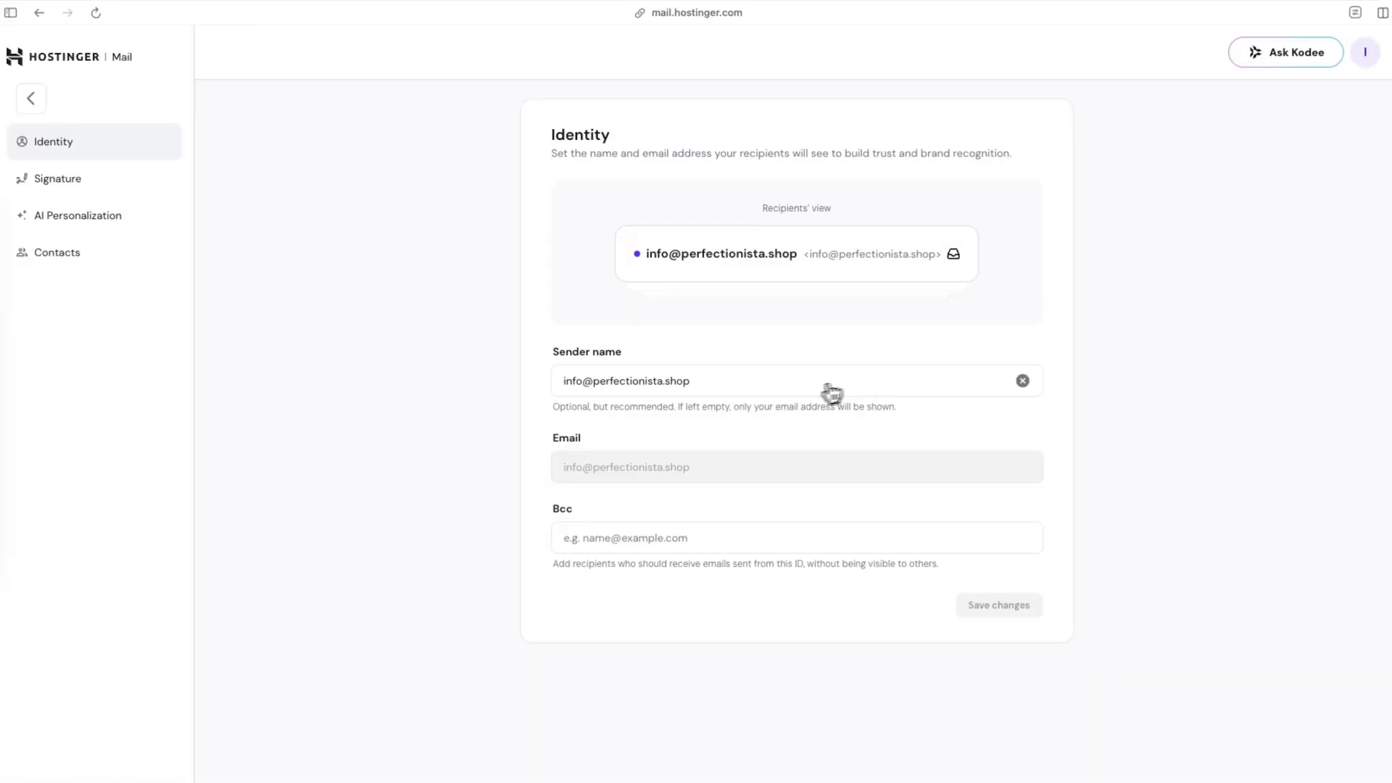
pyautogui.click(786, 387)
pyautogui.hotkey('ctrl', 'a')
pyautogui.write('Perfectionista Shop')
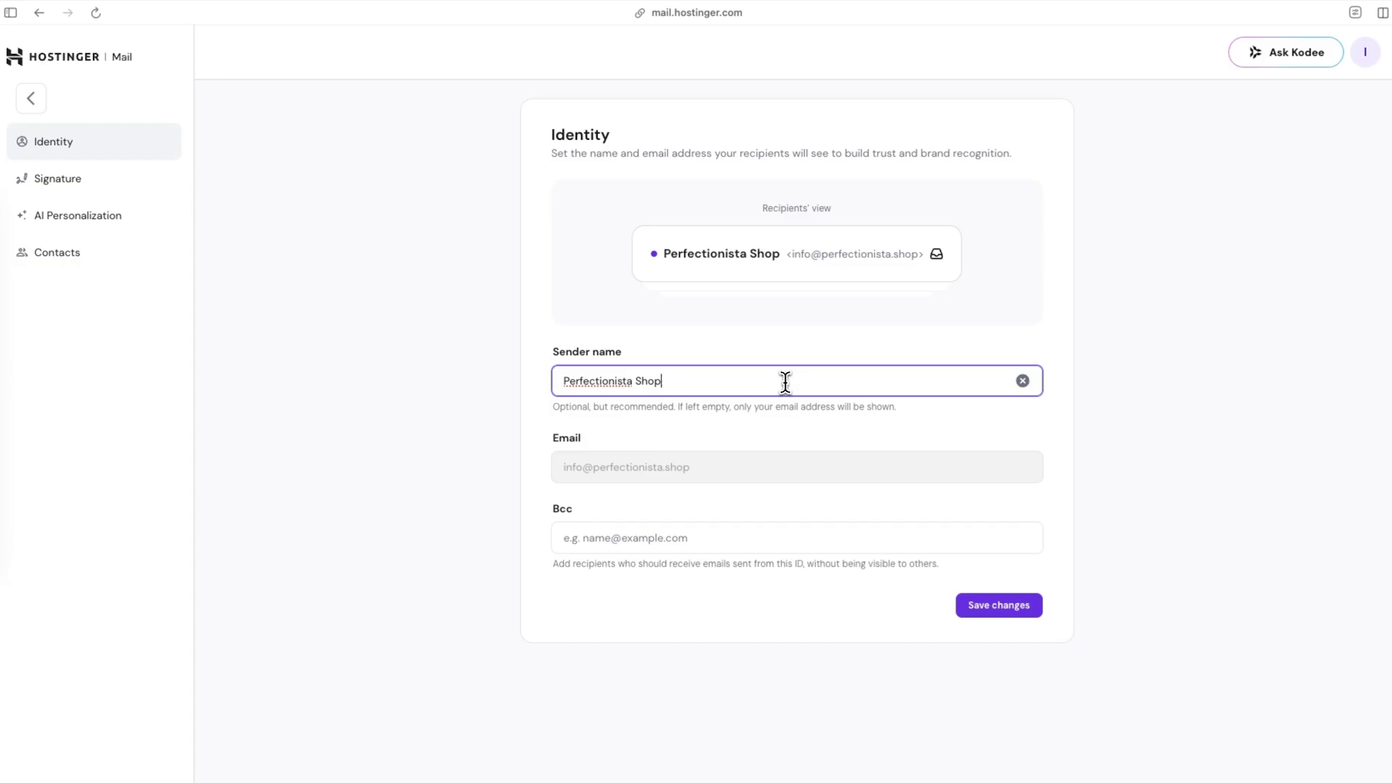
pyautogui.click(1009, 618)
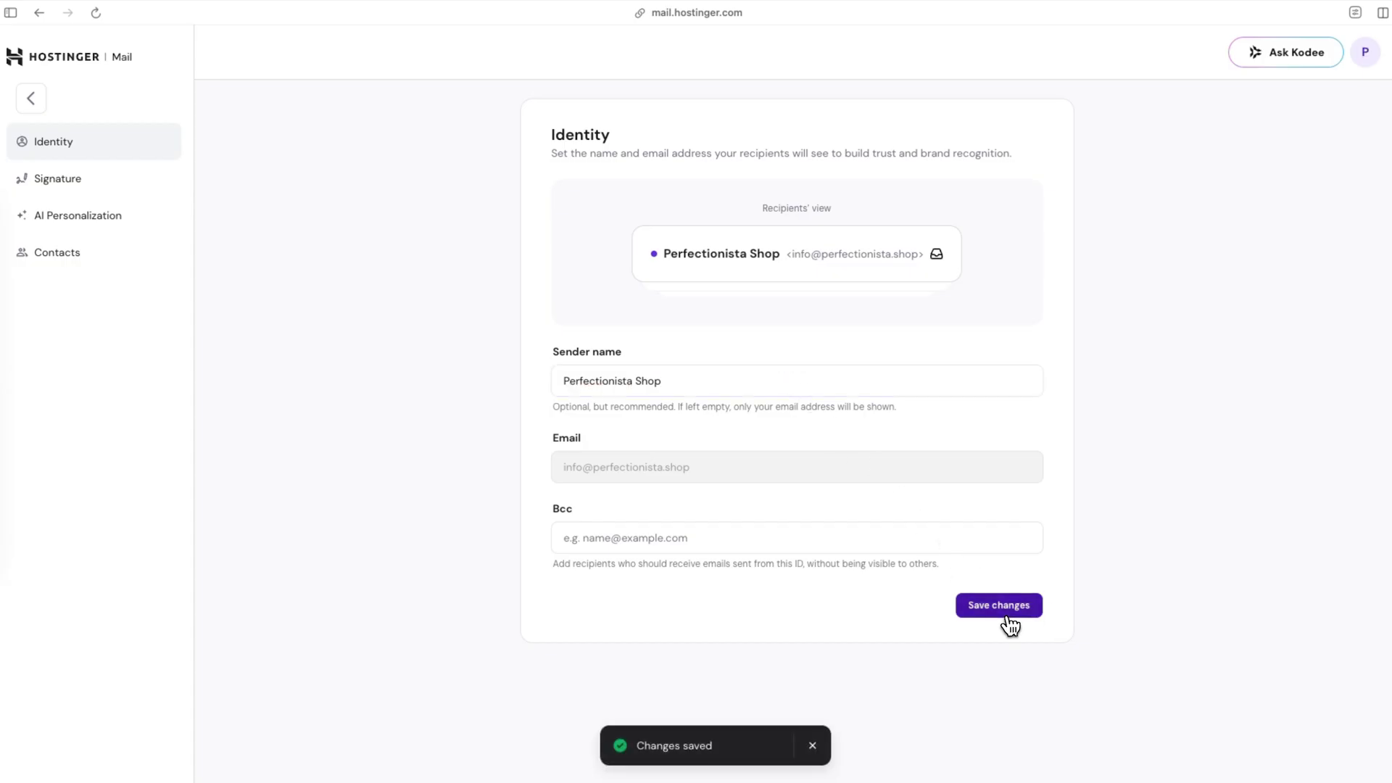
pyautogui.click(130, 180)
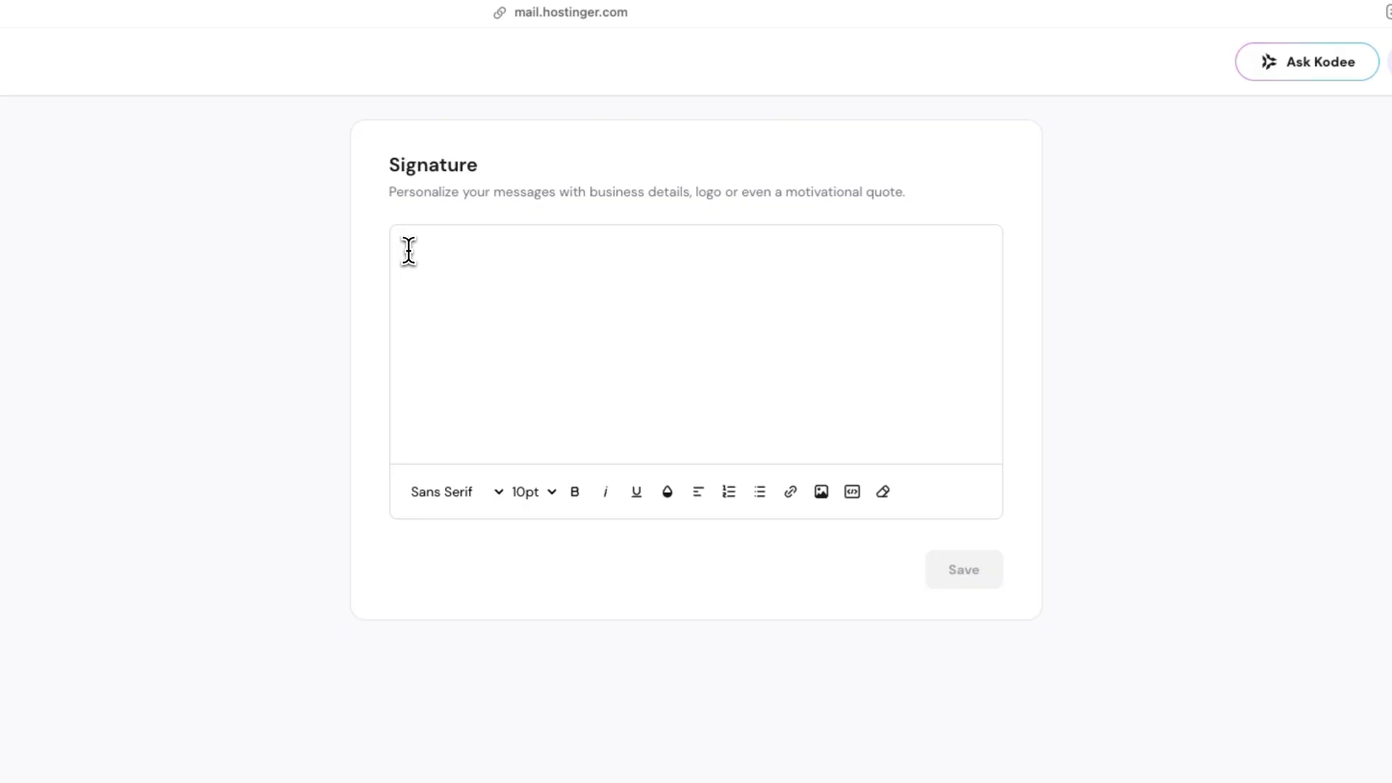
# - Paste the prepared Perfectionista Shop signature HTML into the source editor and apply it
pyautogui.click(854, 491)
pyautogui.hotkey('ctrl', 'v')
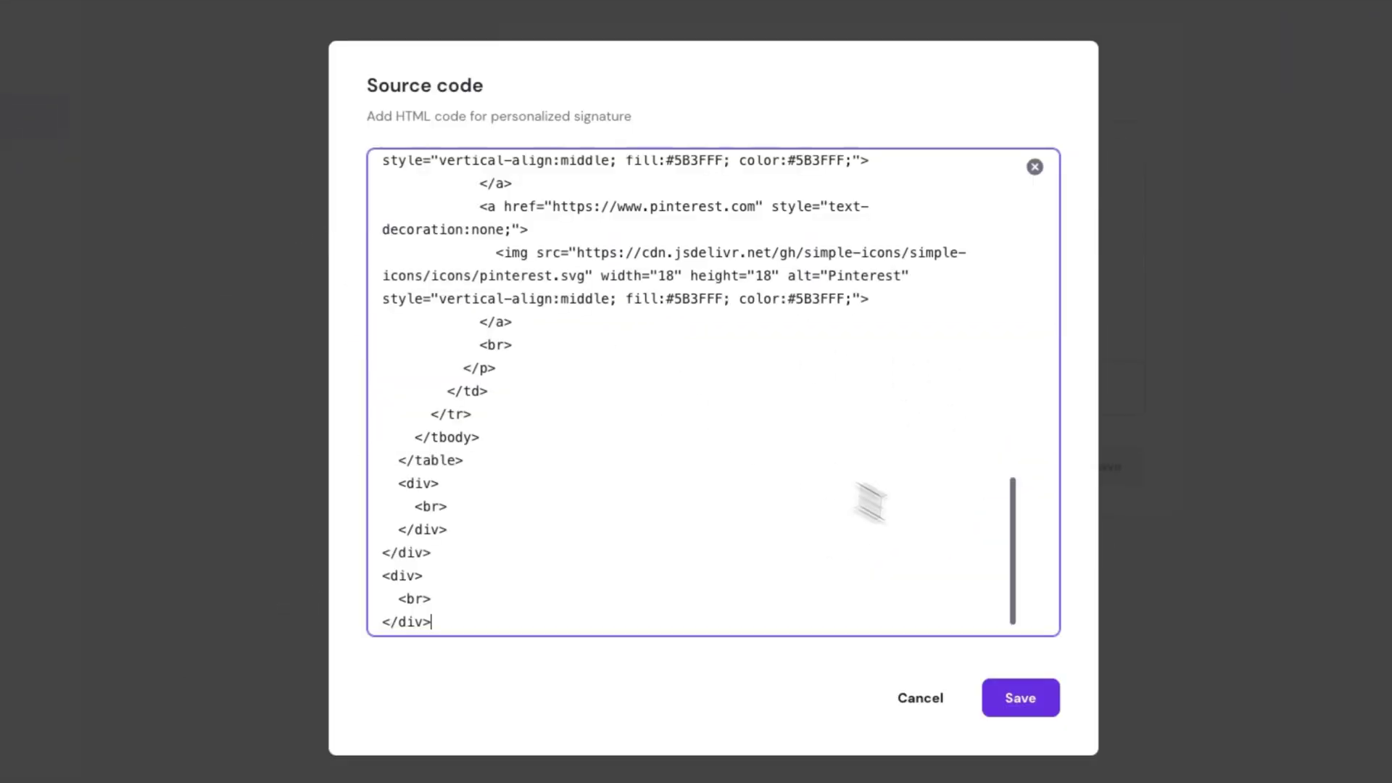
pyautogui.click(1021, 697)
pyautogui.click(406, 253)
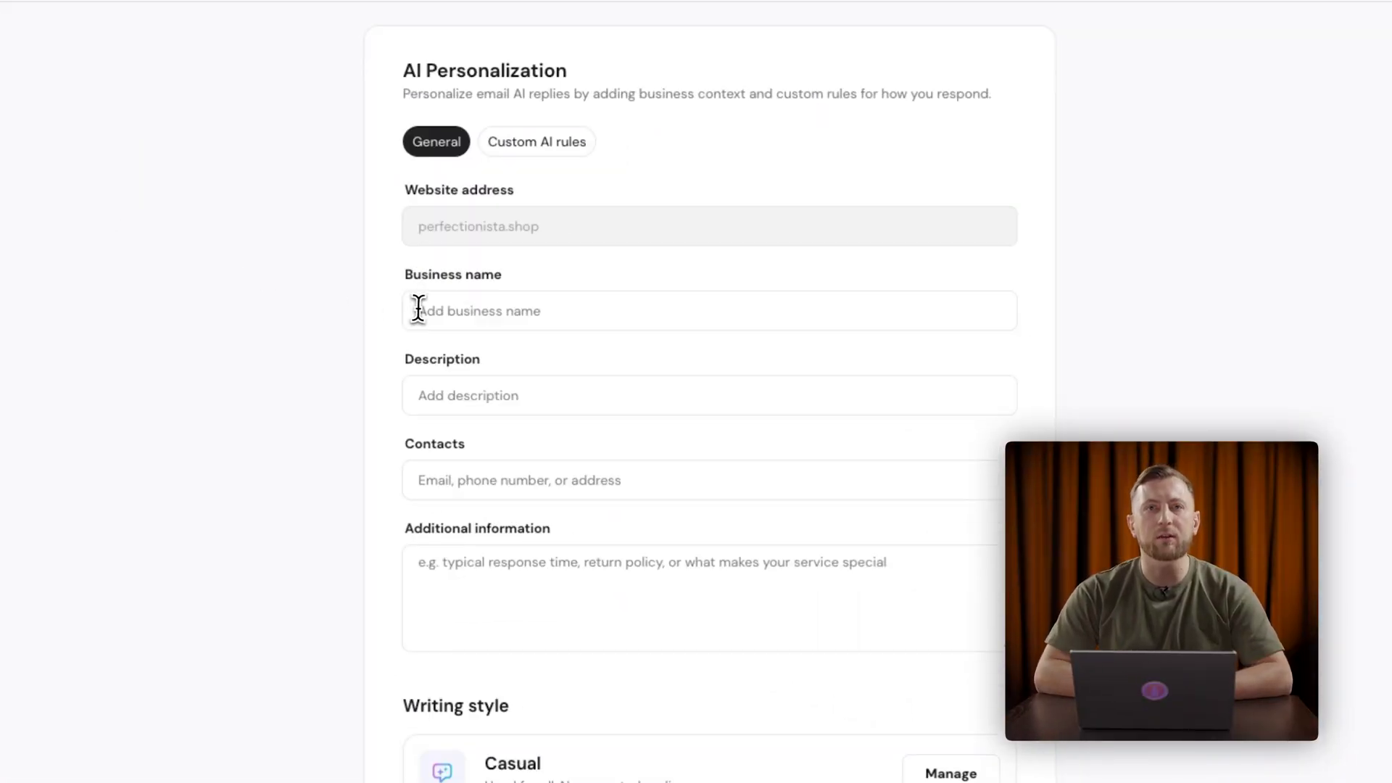
# - Enter business name Perfectionista Shop, description, contacts, and pasted shipping, returns and sustainability policies
pyautogui.click(420, 309)
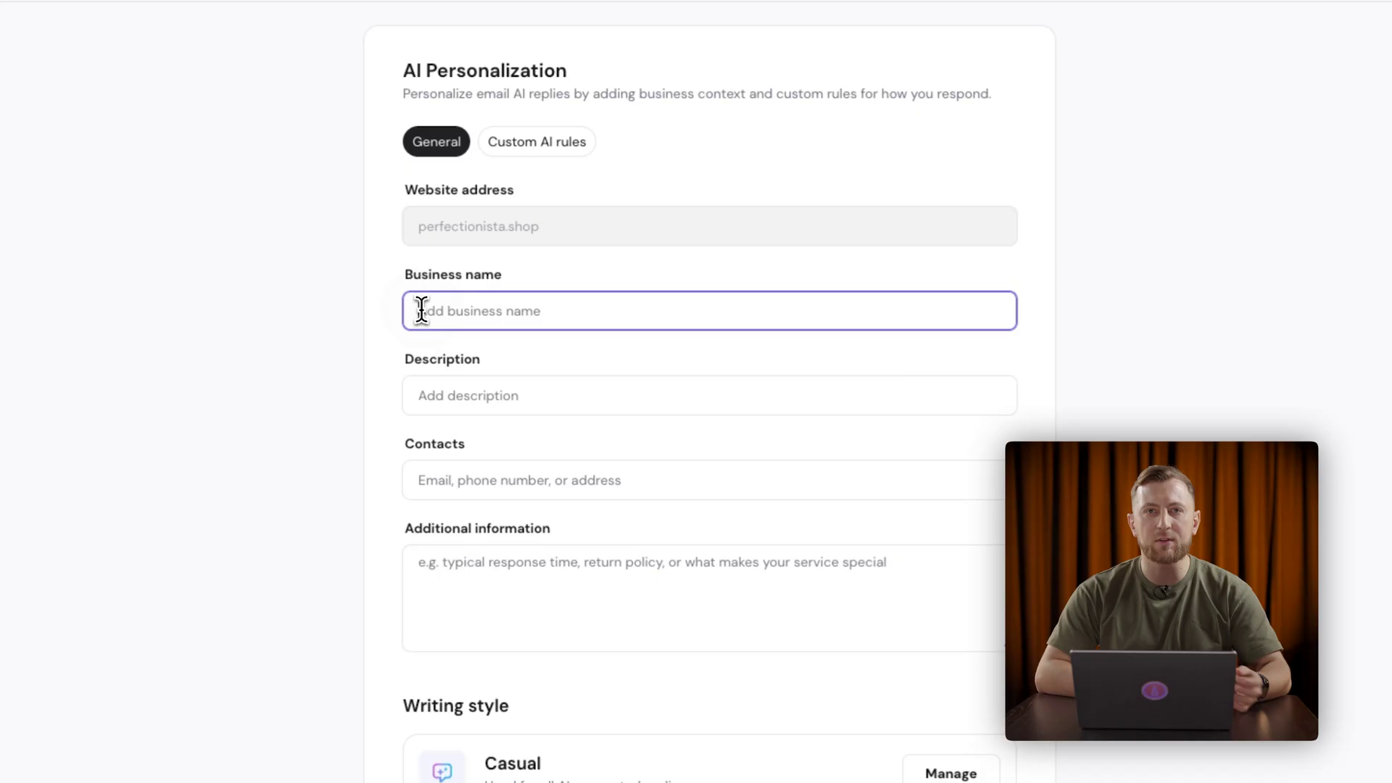
pyautogui.write('Perfectionista Shop')
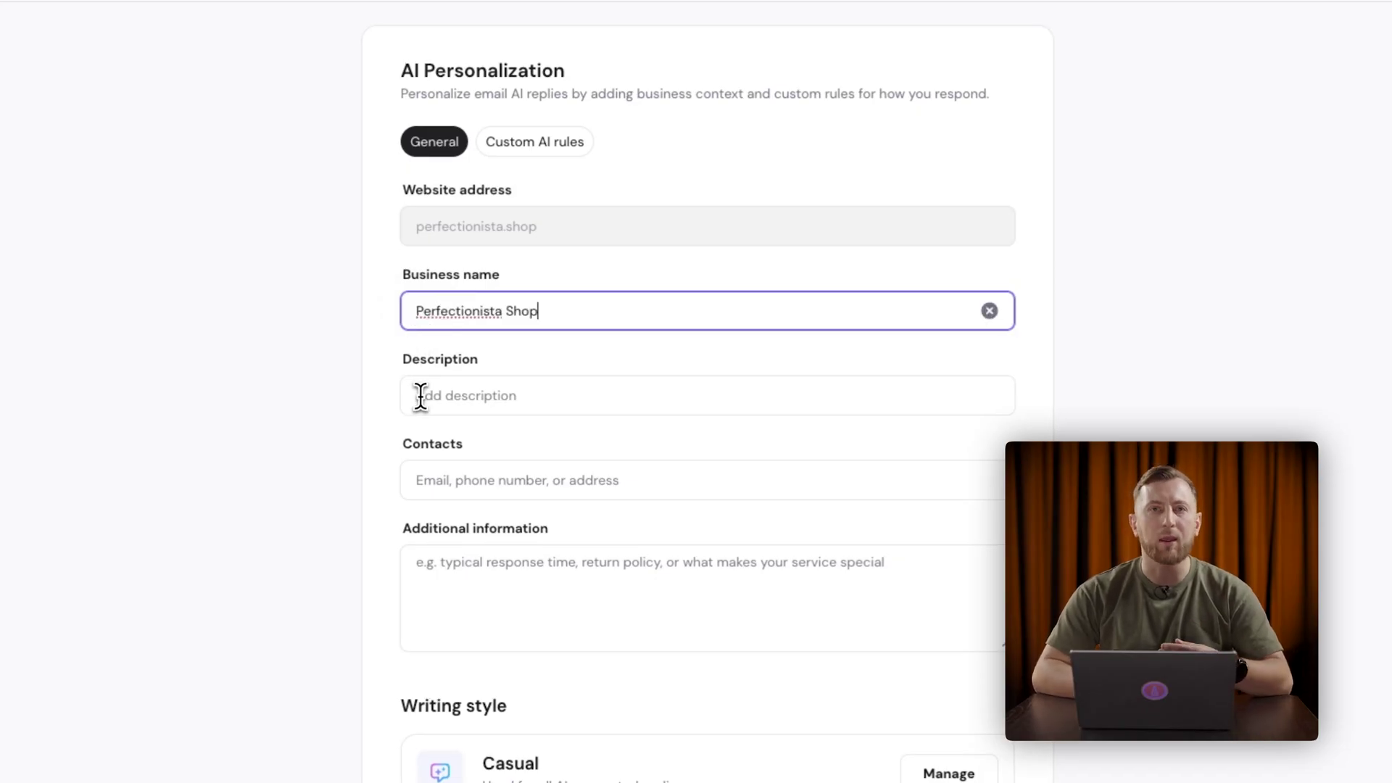
pyautogui.click(419, 397)
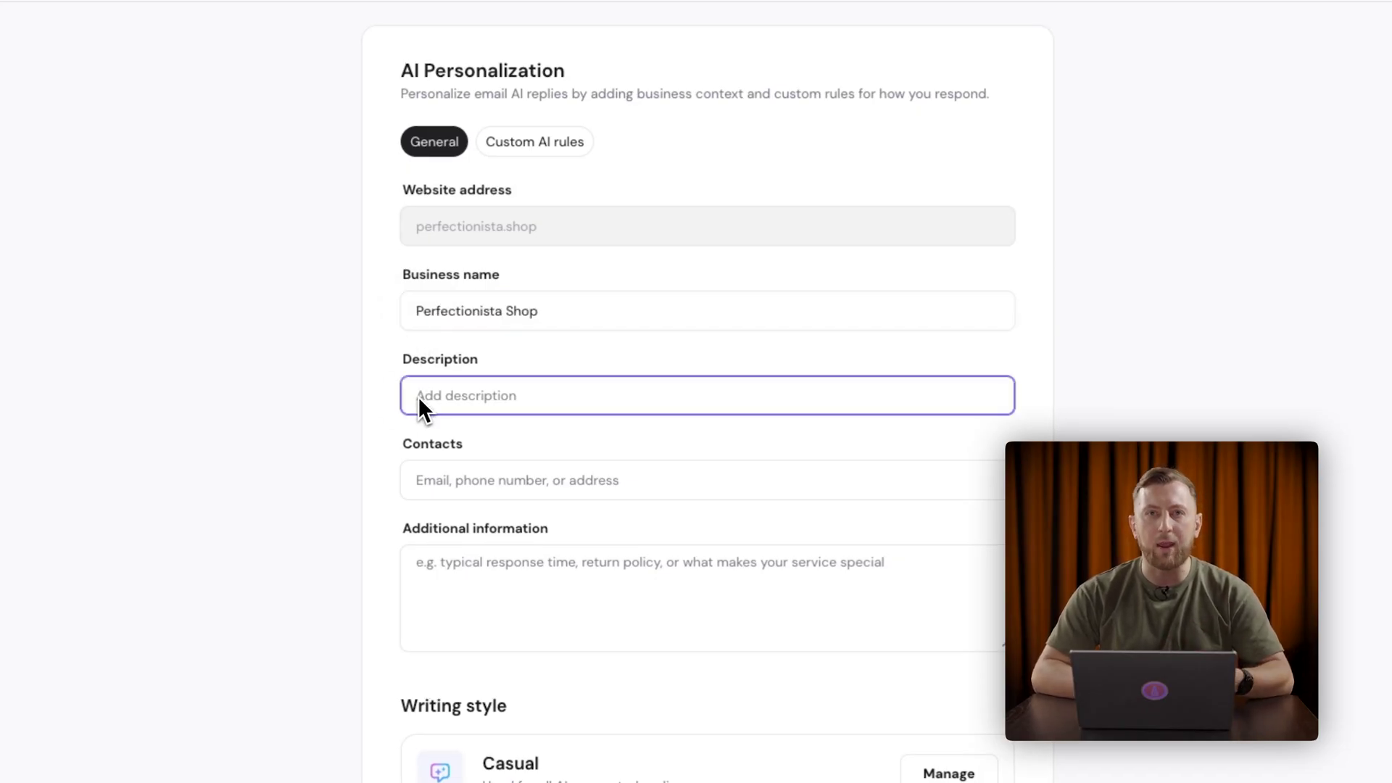
pyautogui.write('Handcrafted luxury lifestyle essentials designed to elevate your daily routine')
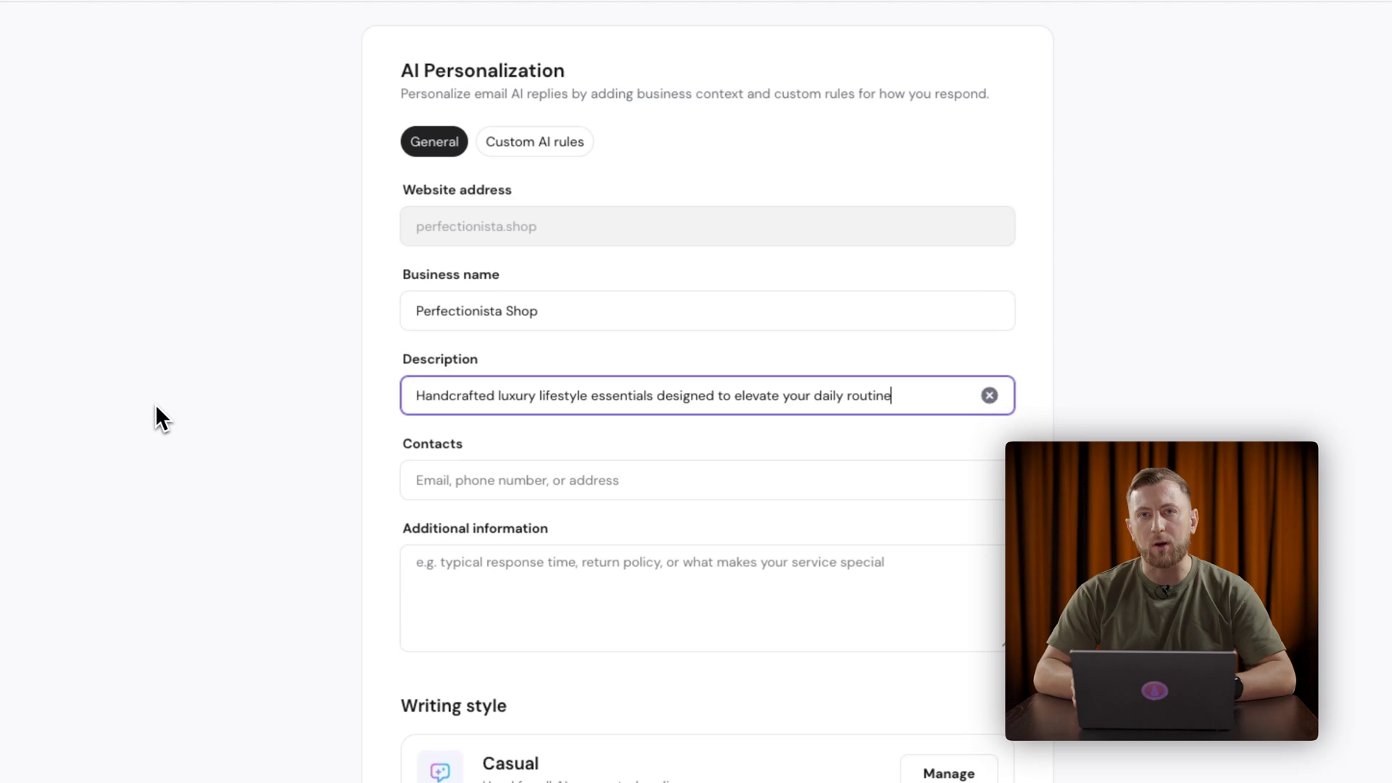
pyautogui.click(417, 480)
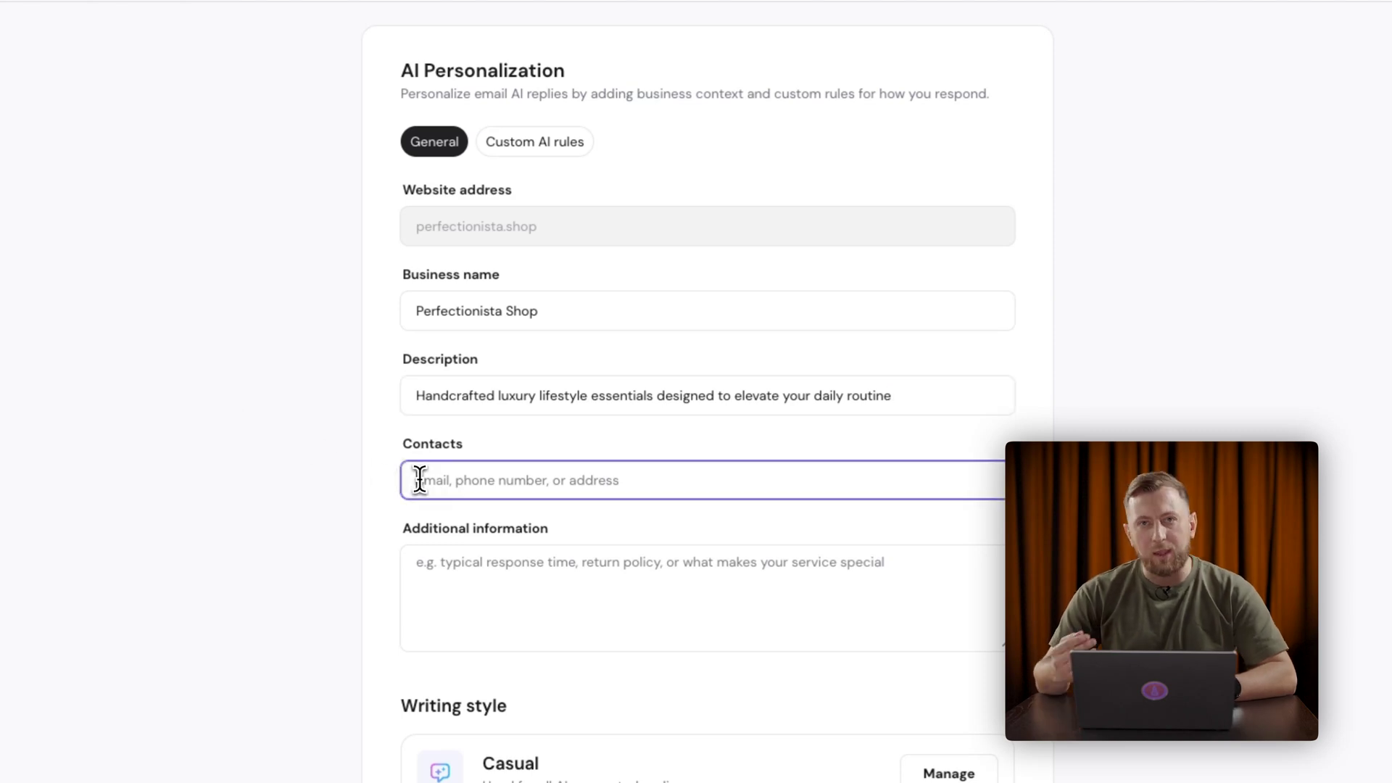
pyautogui.scroll(-1, 419, 480)
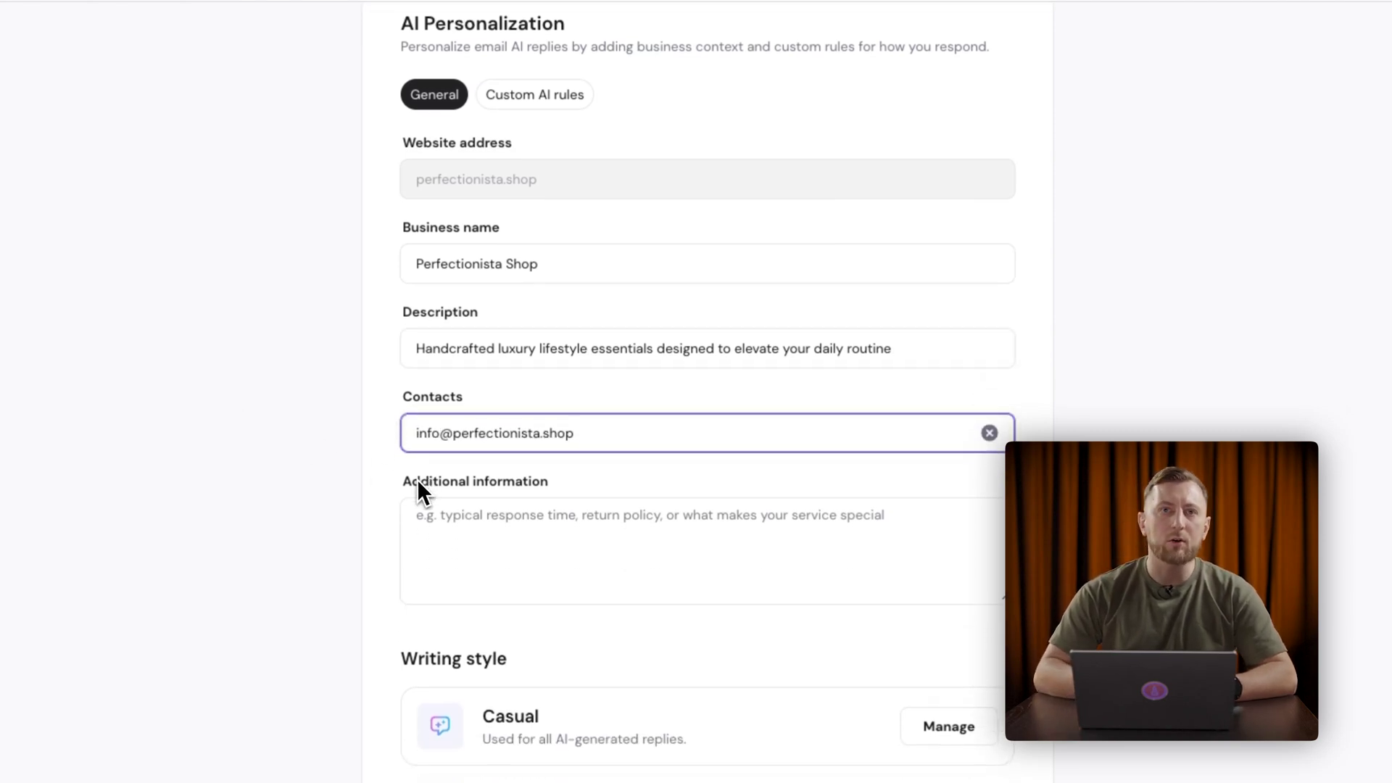
pyautogui.click(416, 513)
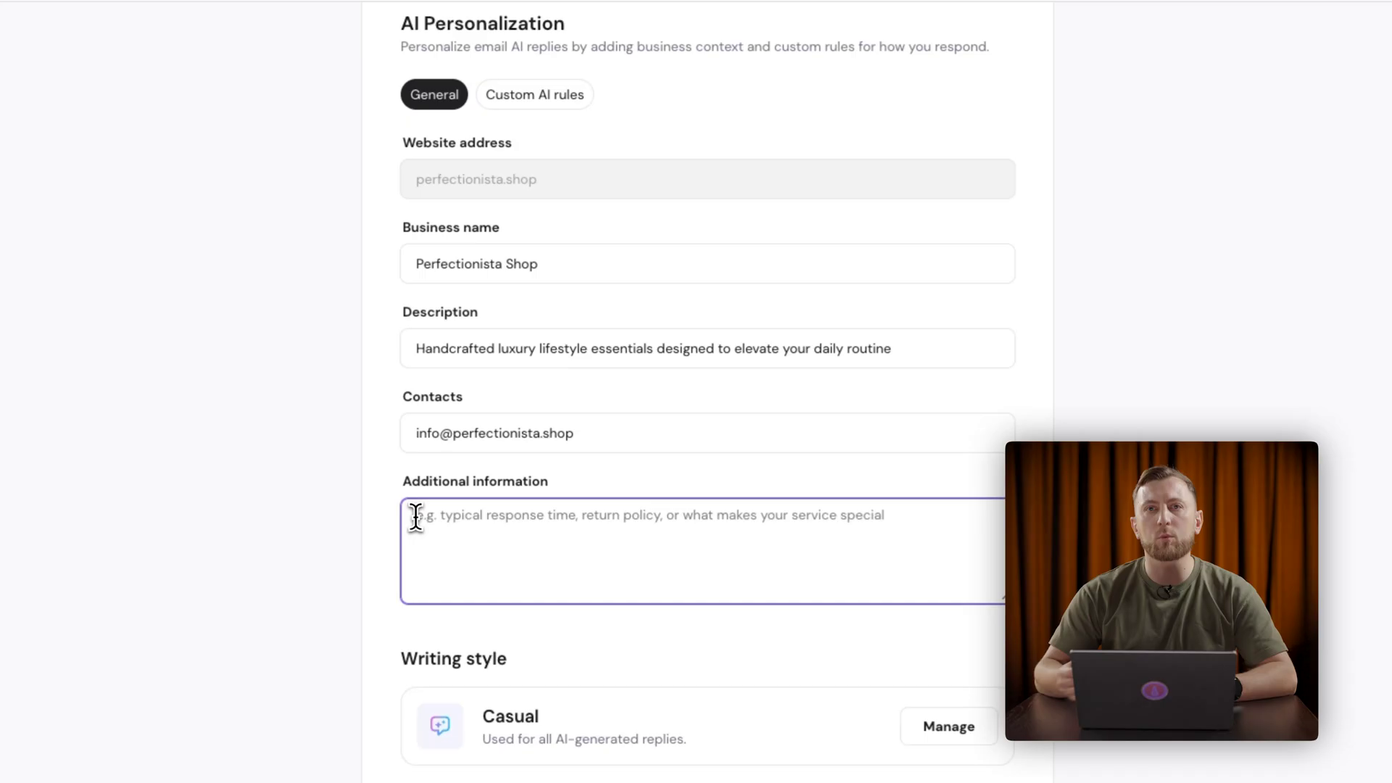
pyautogui.moveTo(1003, 599); pyautogui.dragTo(1002, 778)
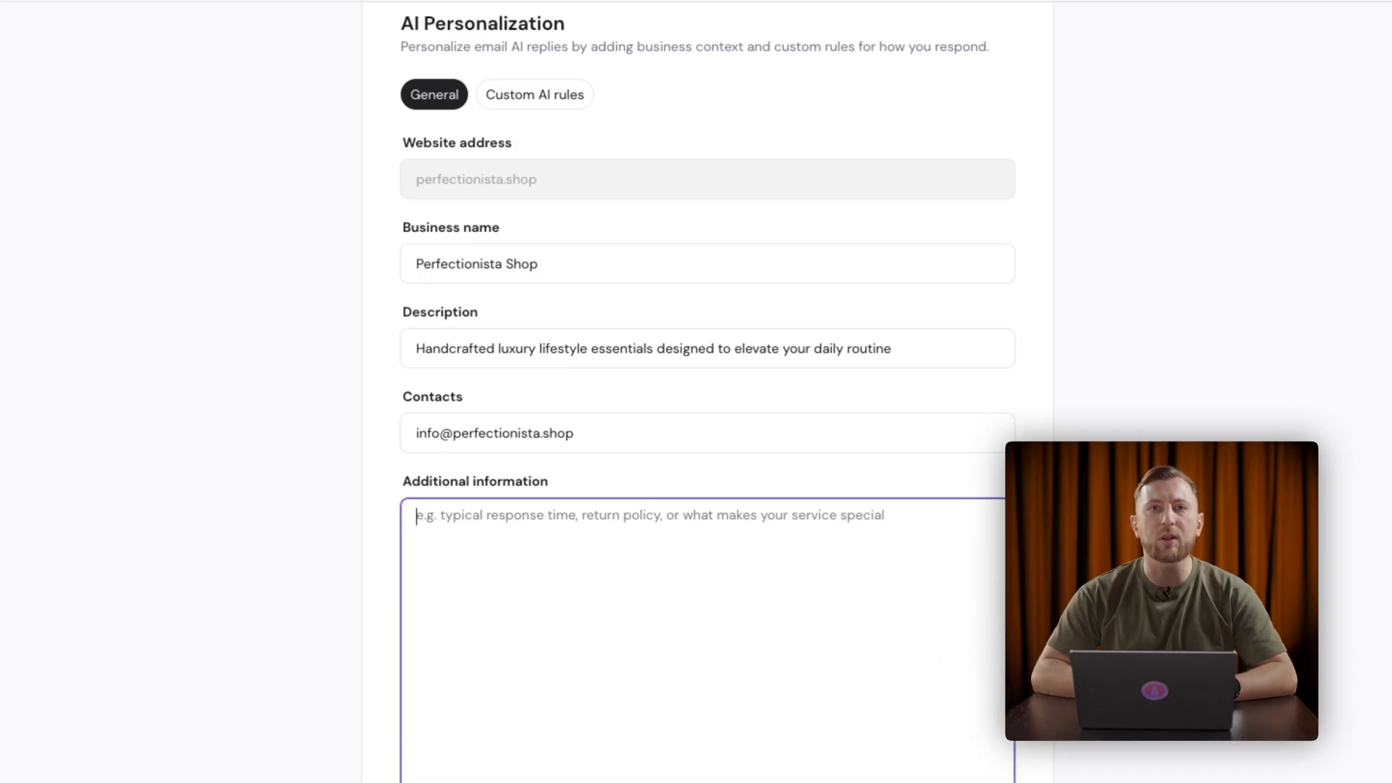
pyautogui.scroll(-1, 413, 517)
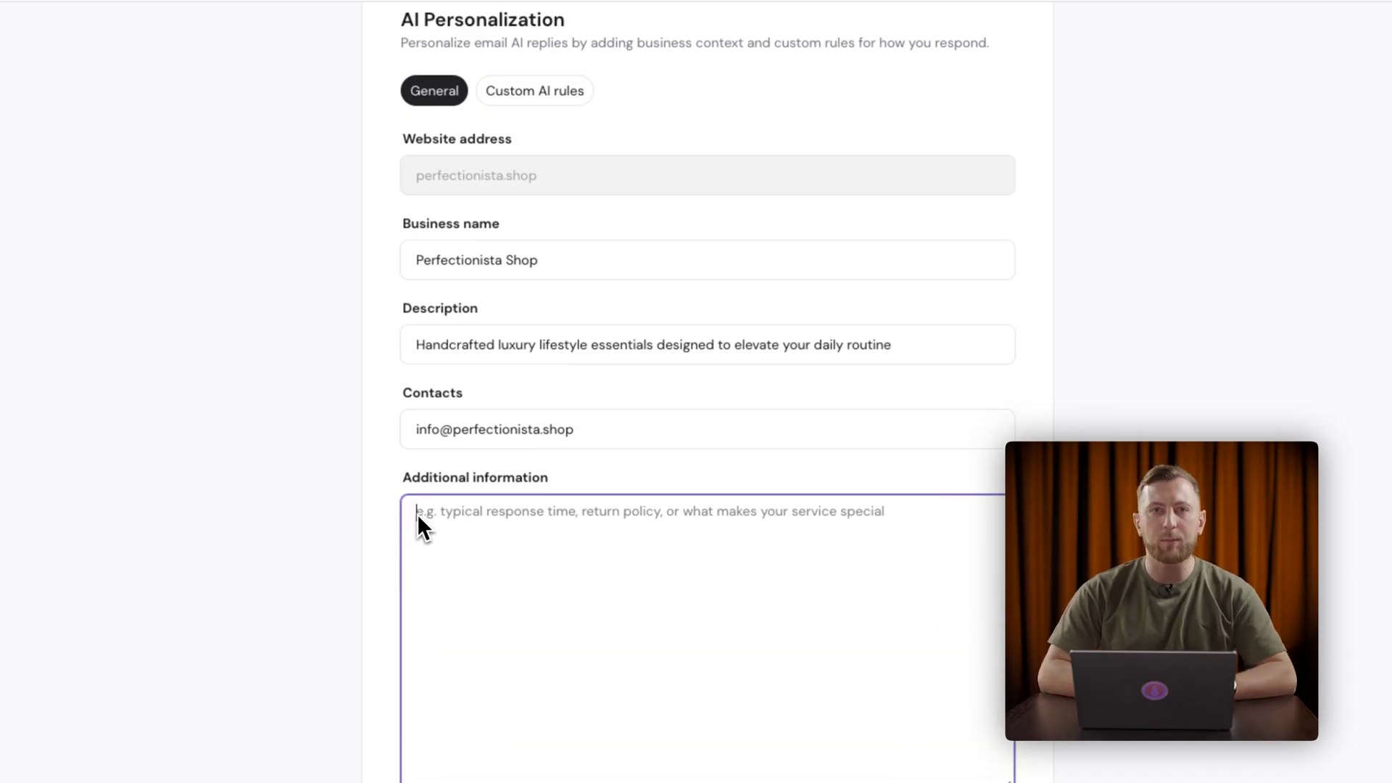
pyautogui.scroll(-3, 417, 509)
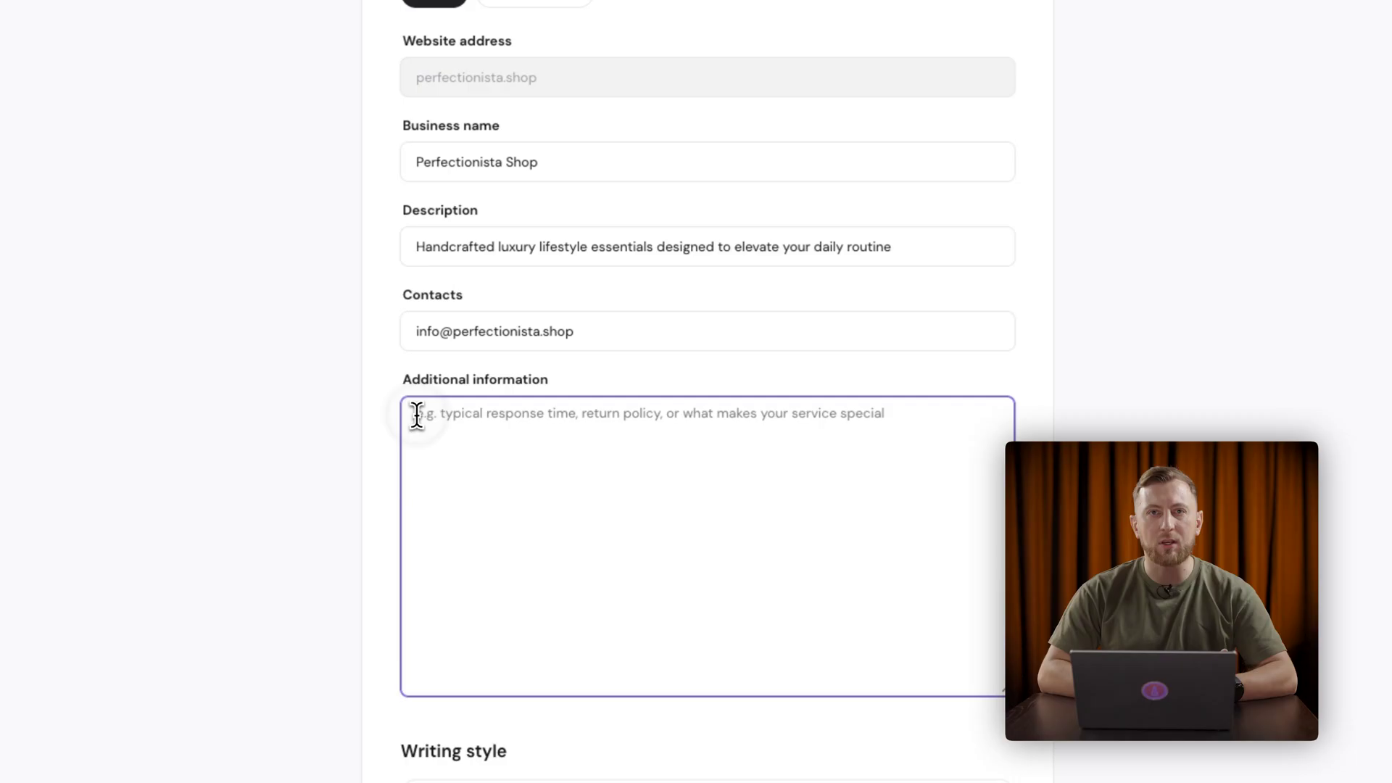
pyautogui.write('Website: www.perfectionista.shop Product gallery: www.perfectionista.shop/gallery Return policy: www.perfectionista.shop/refunds  Shipping: All orders are processed within 1–2 business days and shipped worldwide via premium couriers.  Returns: We accept returns within 30 days for unused items in original packaging. Custom or personalized items are non-refundable.  Sustainability: We work exclusively with small artisans and eco-certified suppliers.')
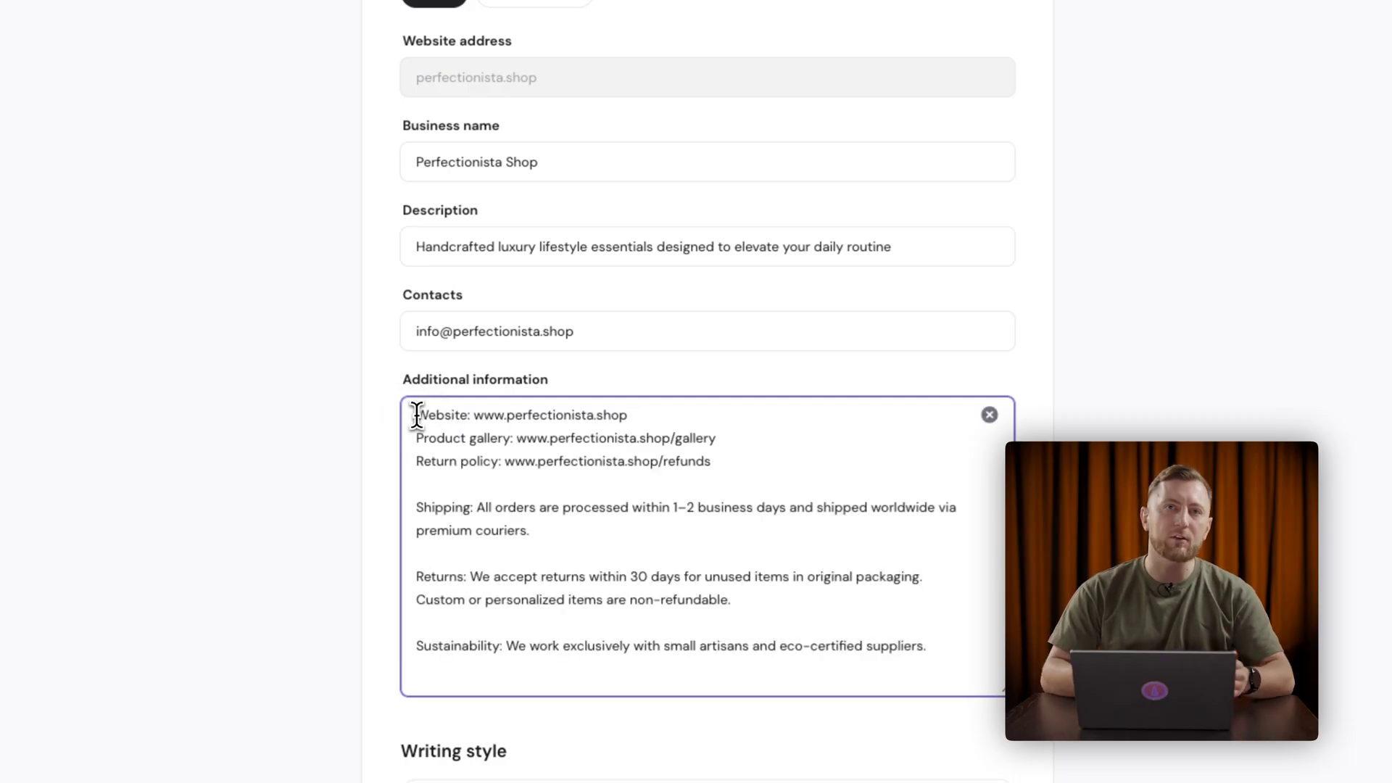
pyautogui.scroll(-4, 415, 415)
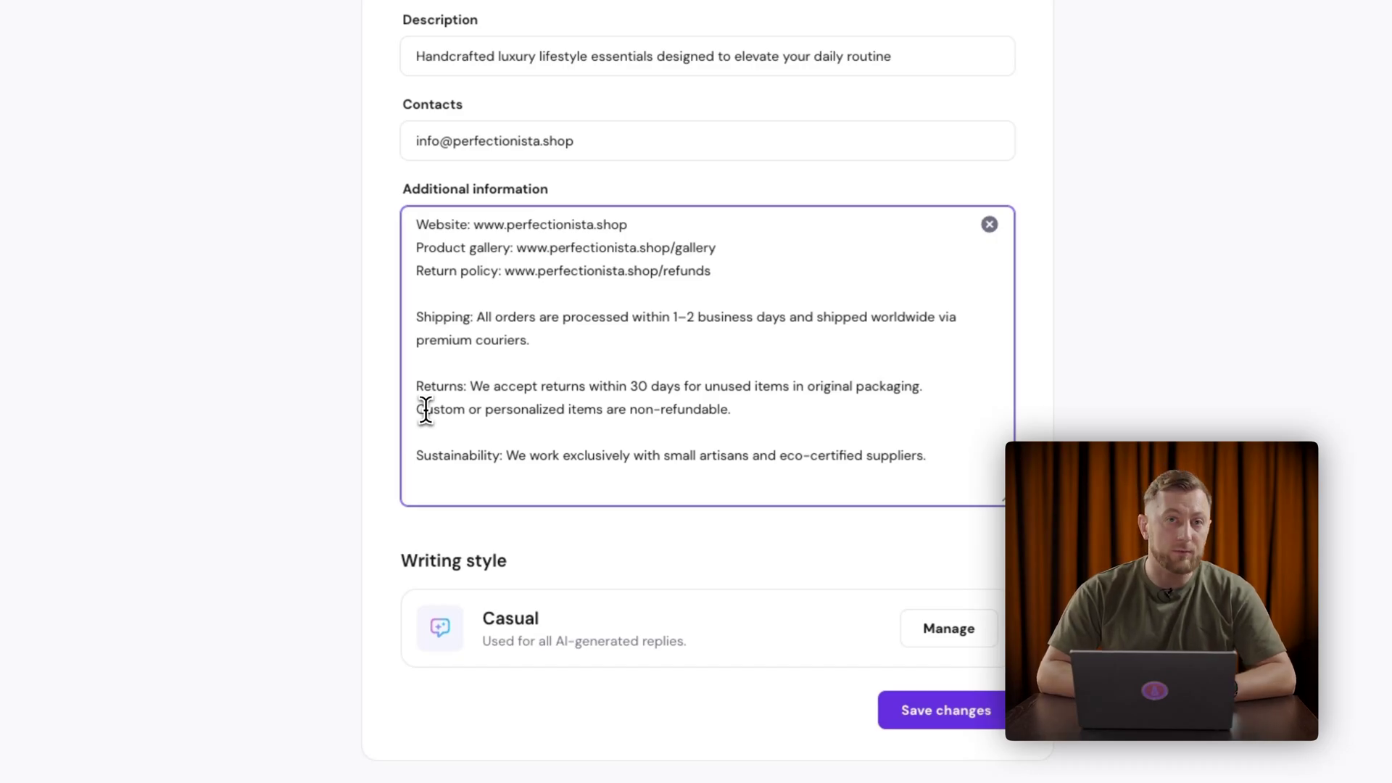
# - Leave the writing style on Casual and save the AI business profile
pyautogui.click(949, 629)
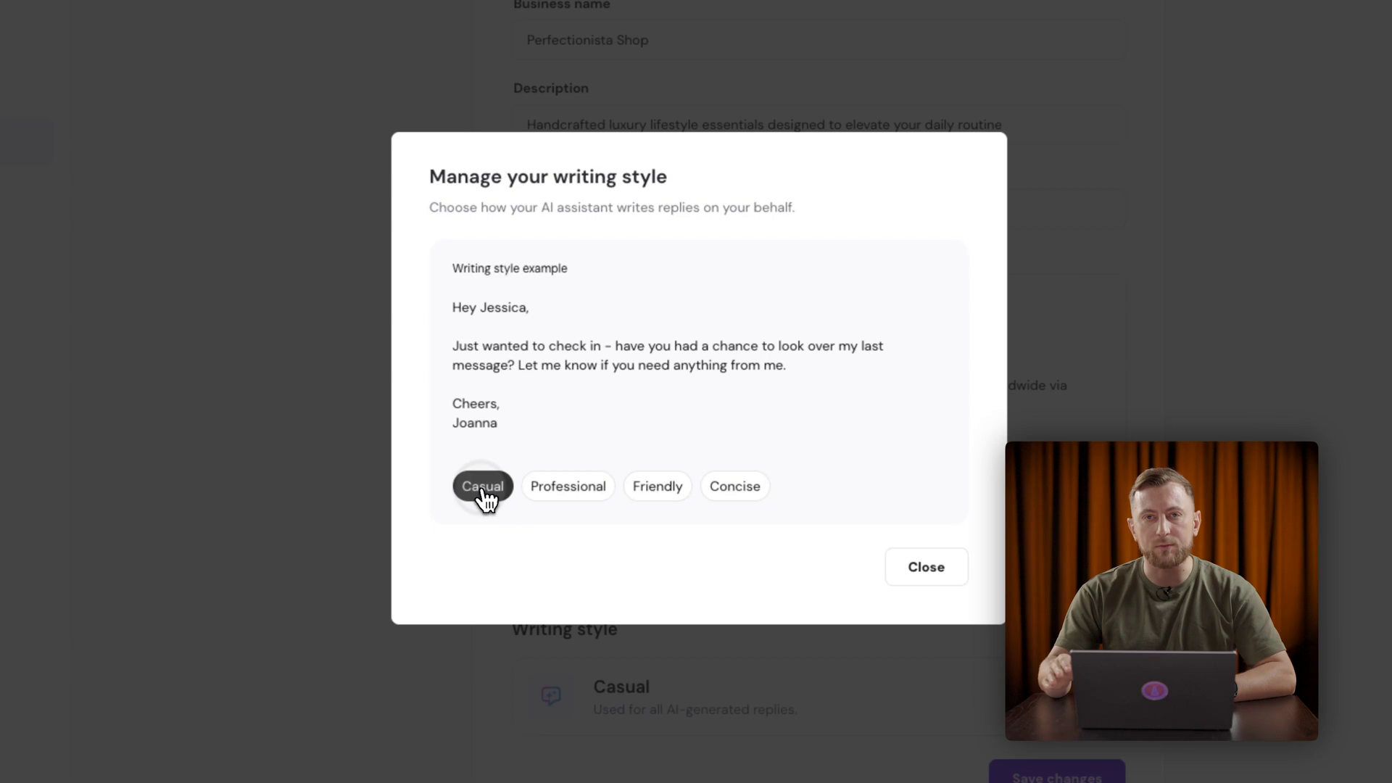
pyautogui.click(925, 567)
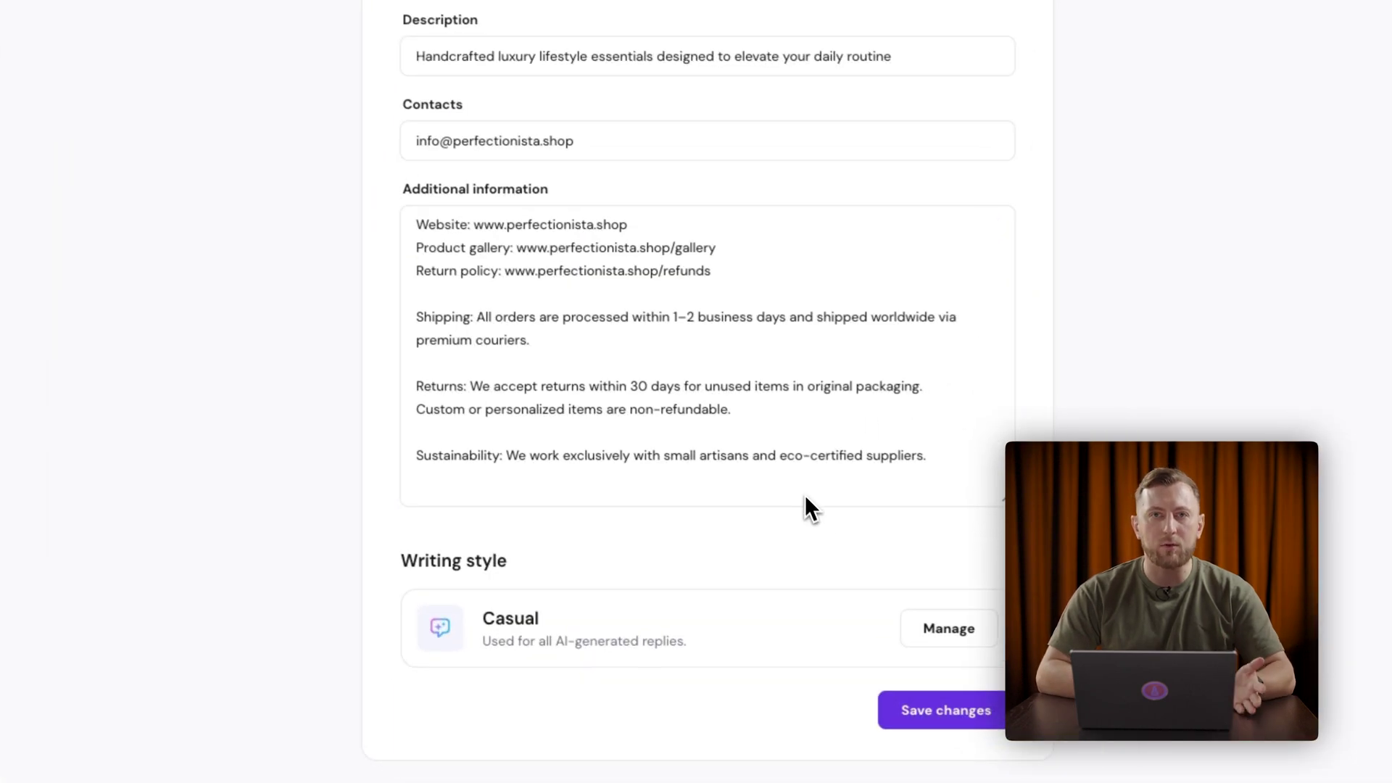
pyautogui.click(946, 711)
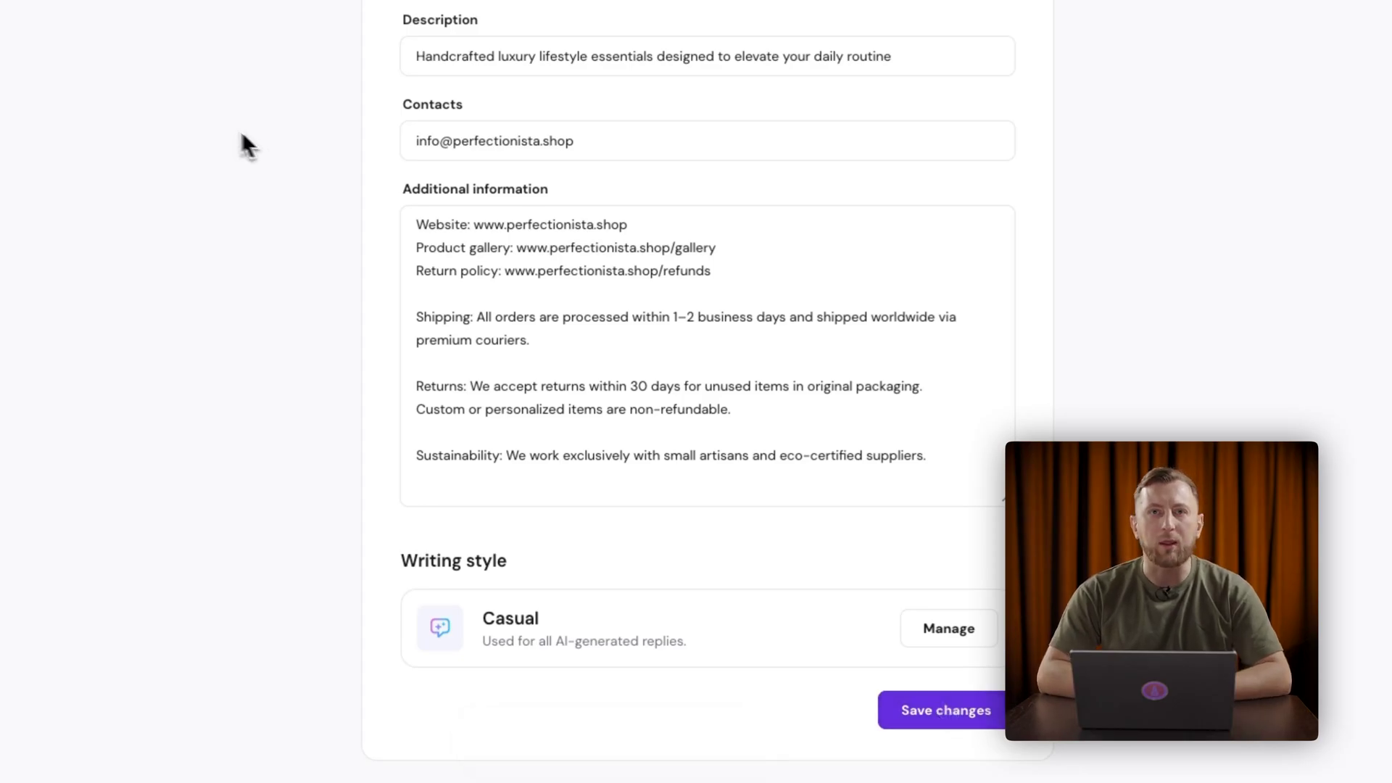
pyautogui.scroll(3, 251, 141)
pyautogui.scroll(3, 359, 263)
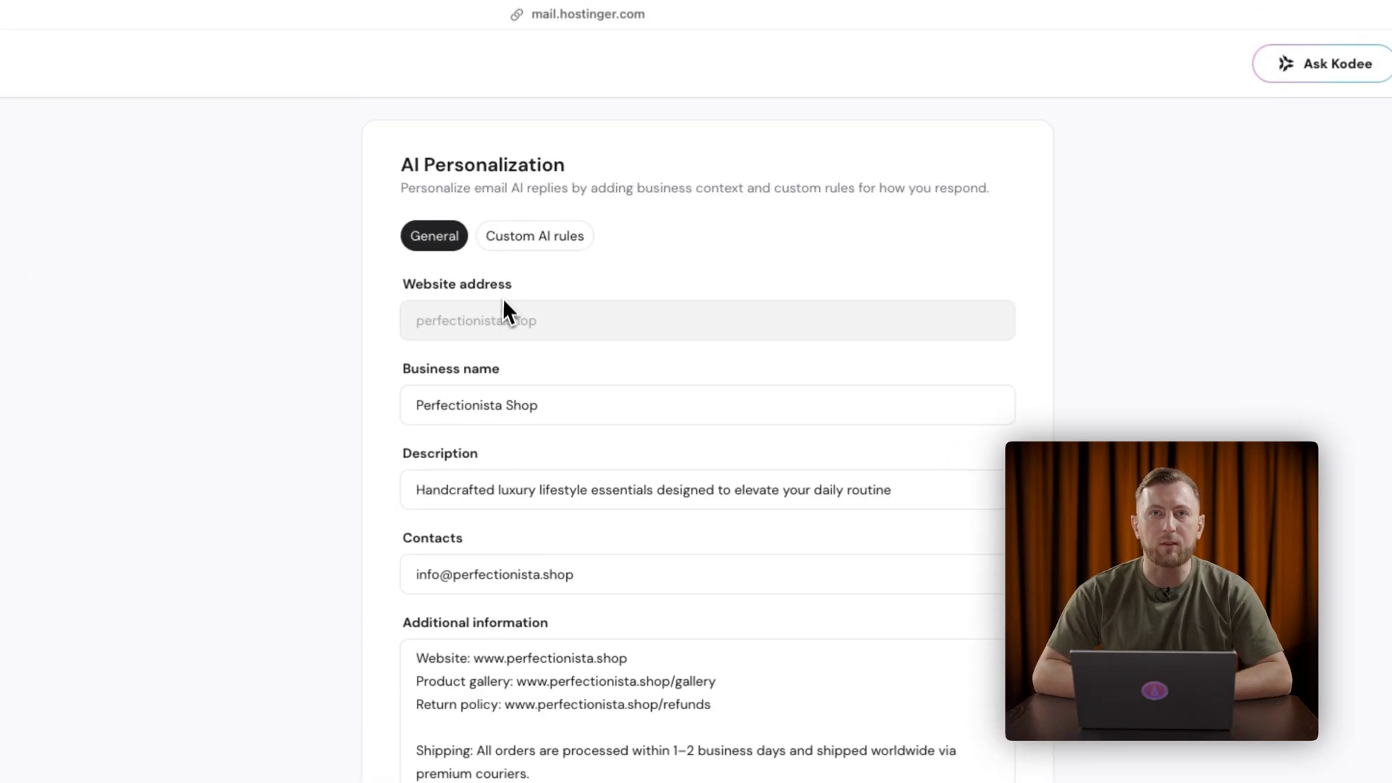
# - Add a custom AI rule asking for a friendly tone
pyautogui.click(547, 254)
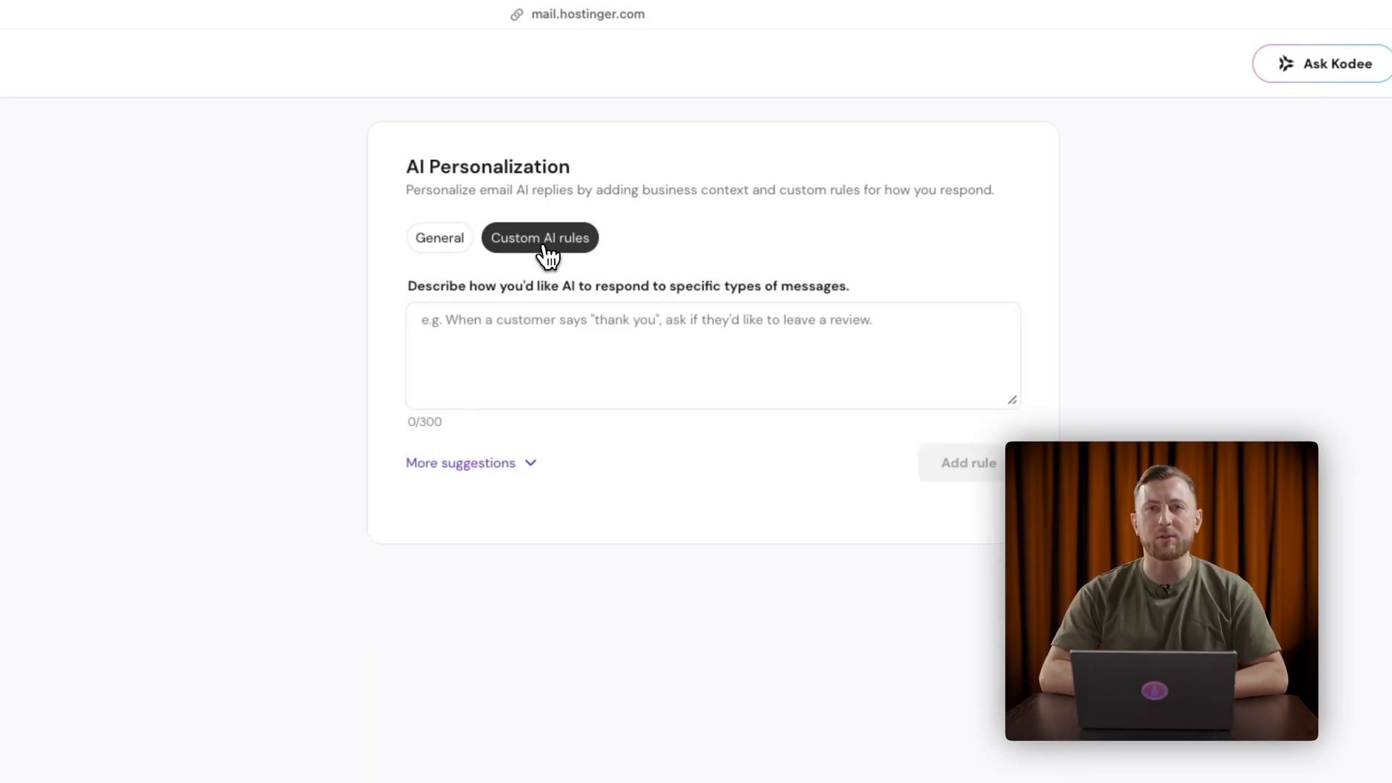
pyautogui.click(519, 316)
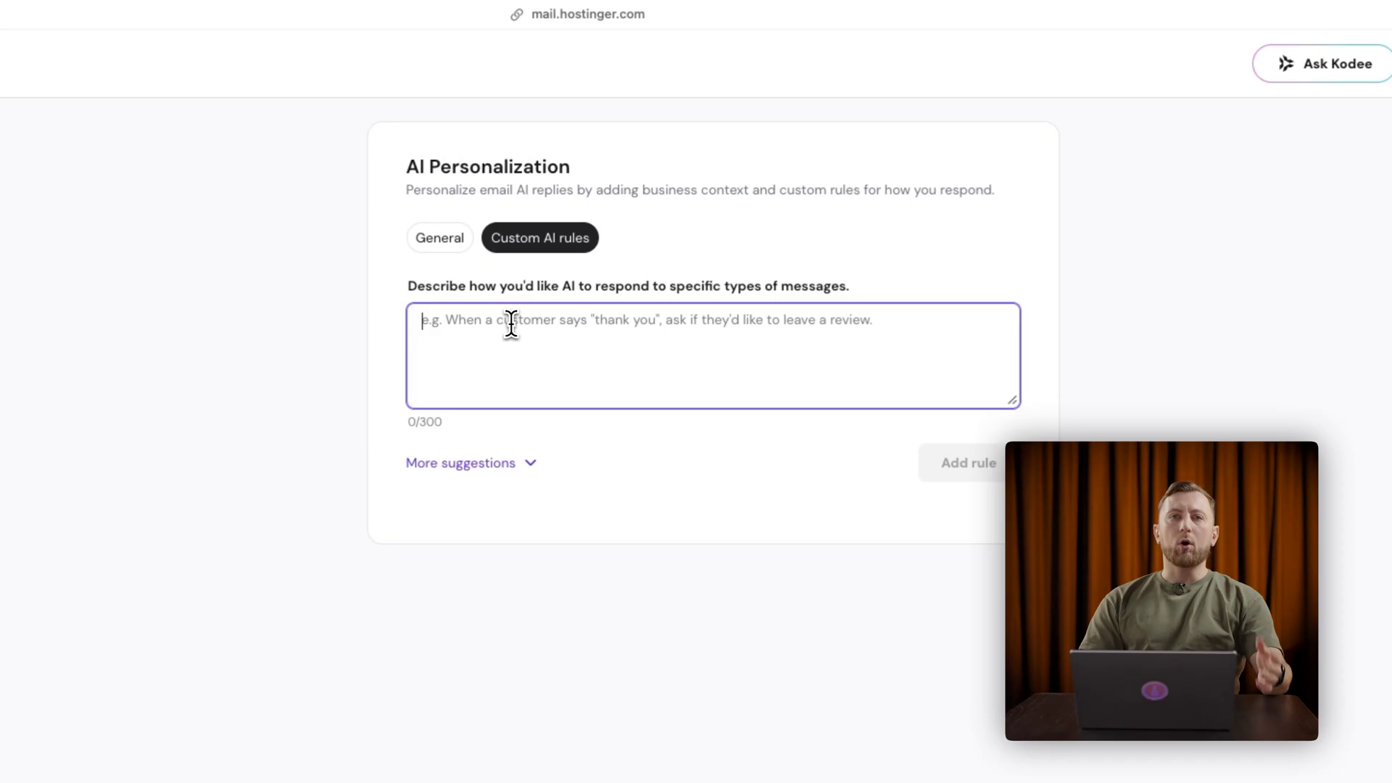
pyautogui.write('Always respond in a friendly, human-sounding tone - the kind that feels approachable but still confident')
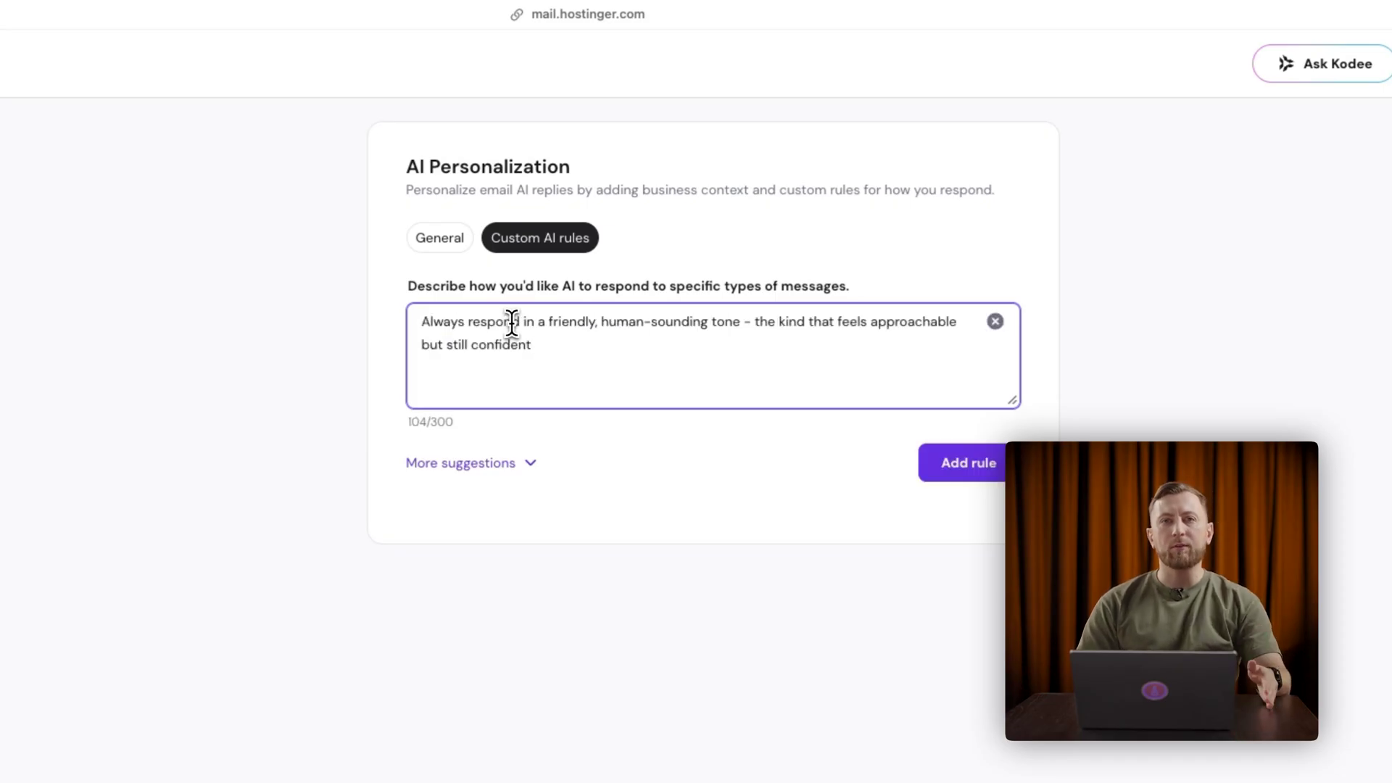
pyautogui.click(949, 468)
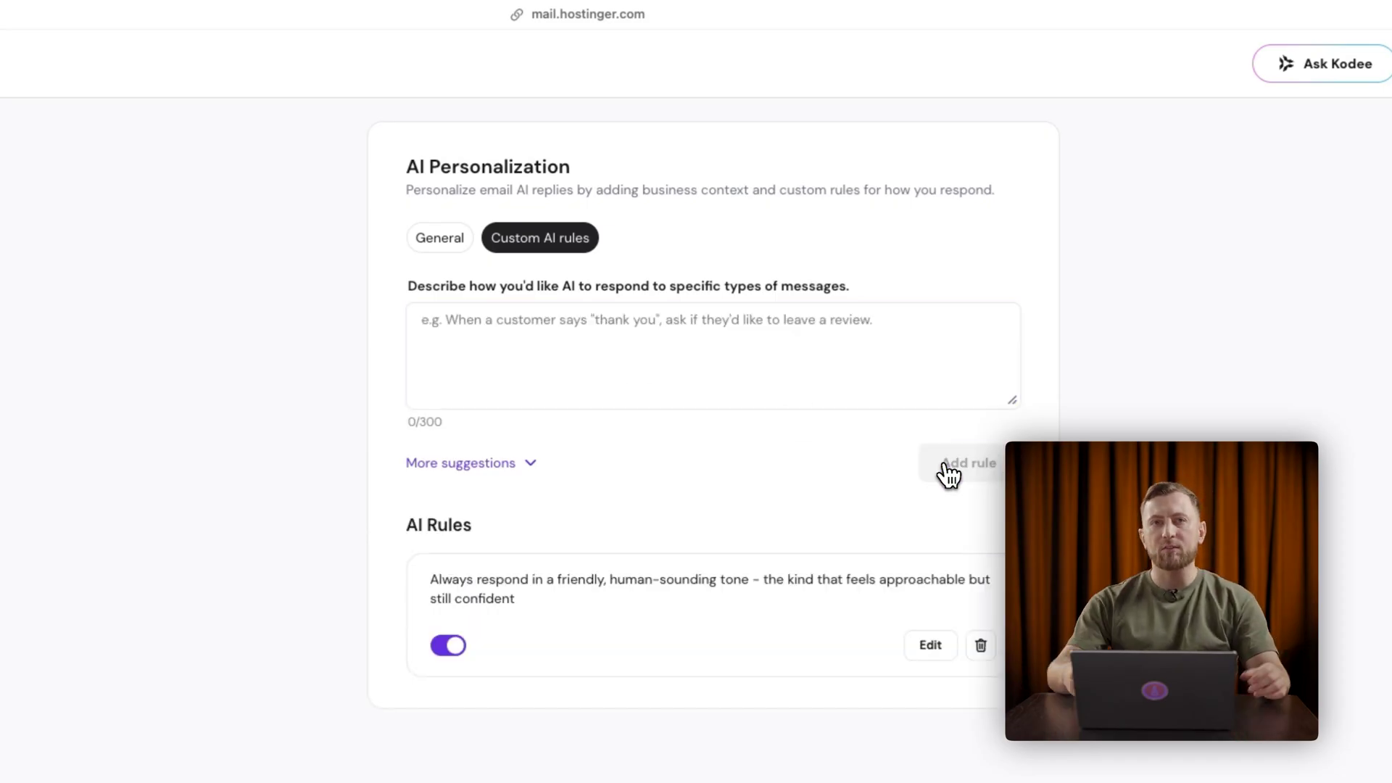
# - Add rules for warm welcomes on service inquiries and review requests after thank-you messages
pyautogui.write('When someone inquires about services, provide a warm welcome and company description')
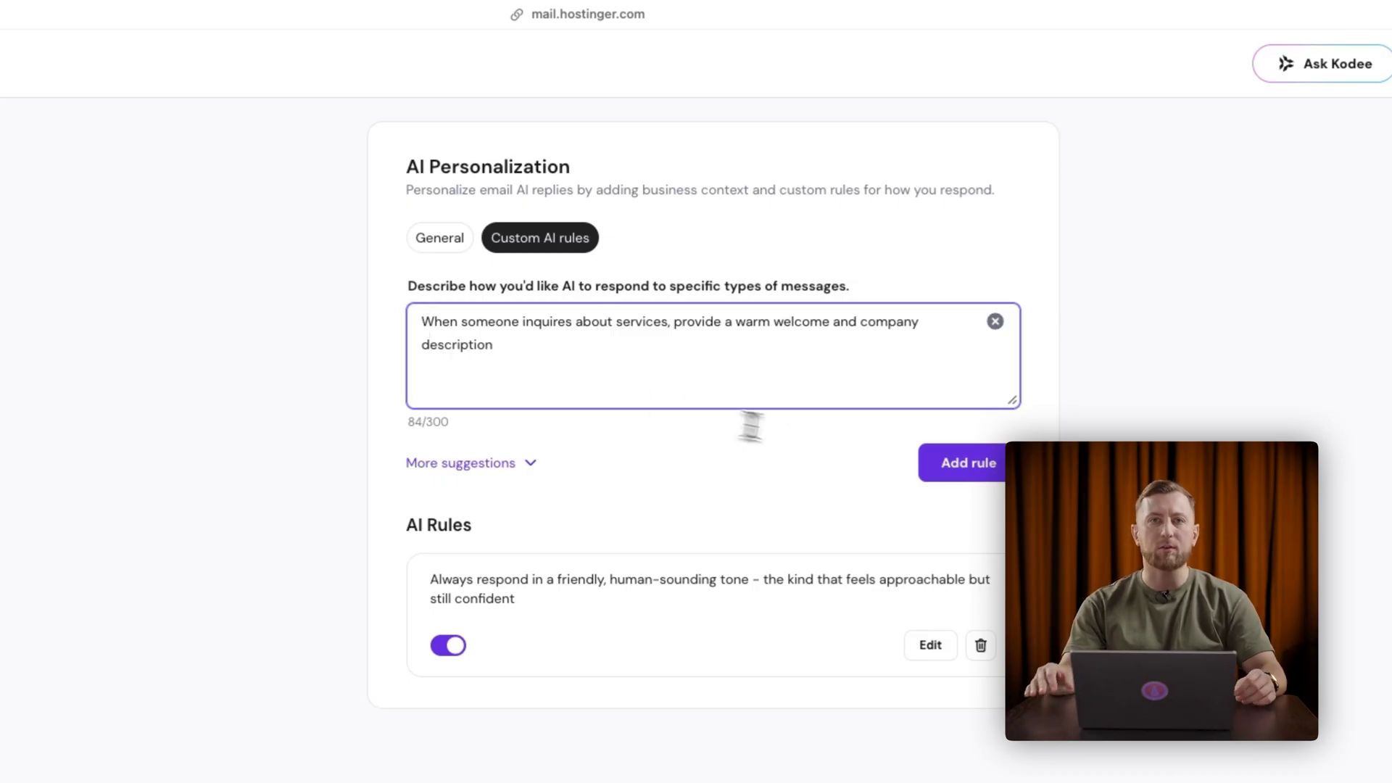
pyautogui.click(957, 462)
pyautogui.click(457, 360)
pyautogui.write("When a customer says thank you, ask if they'd like to leave a review")
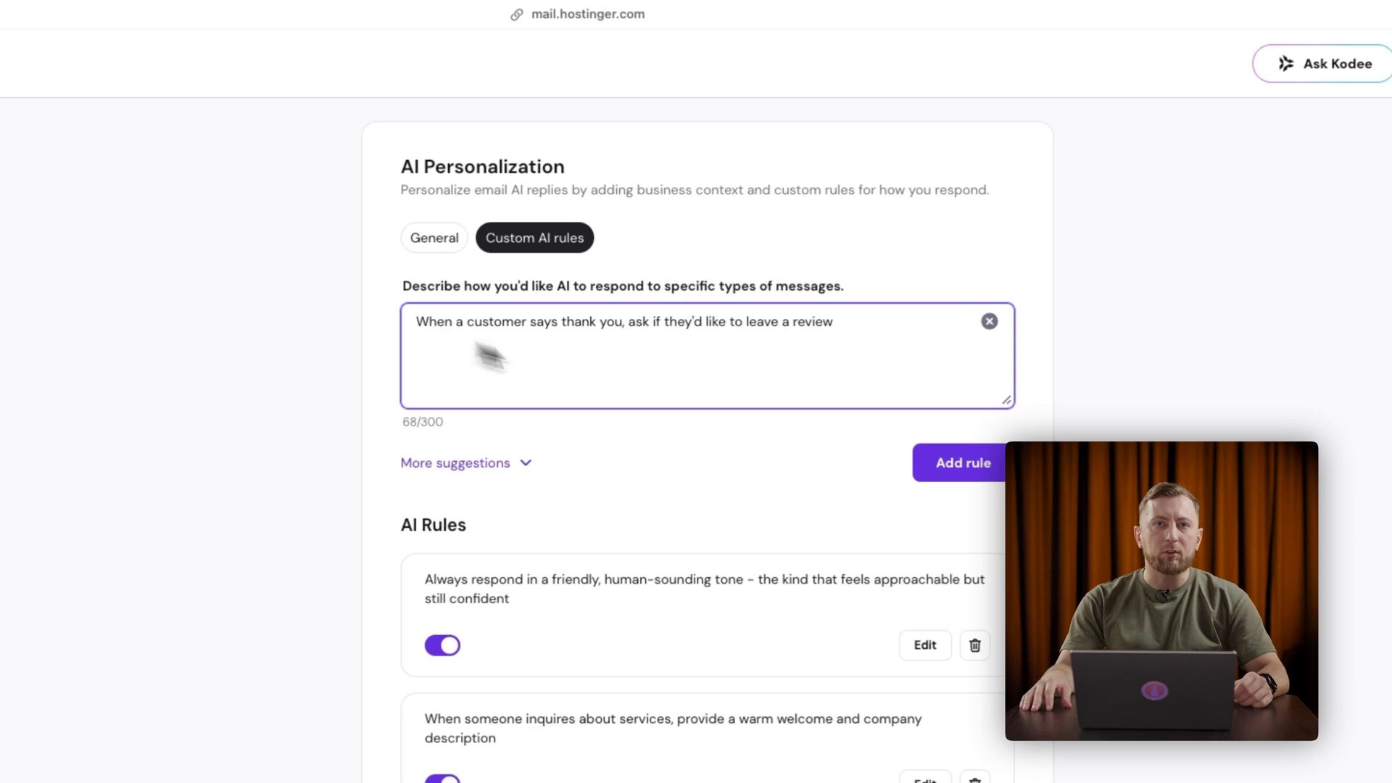
pyautogui.click(958, 462)
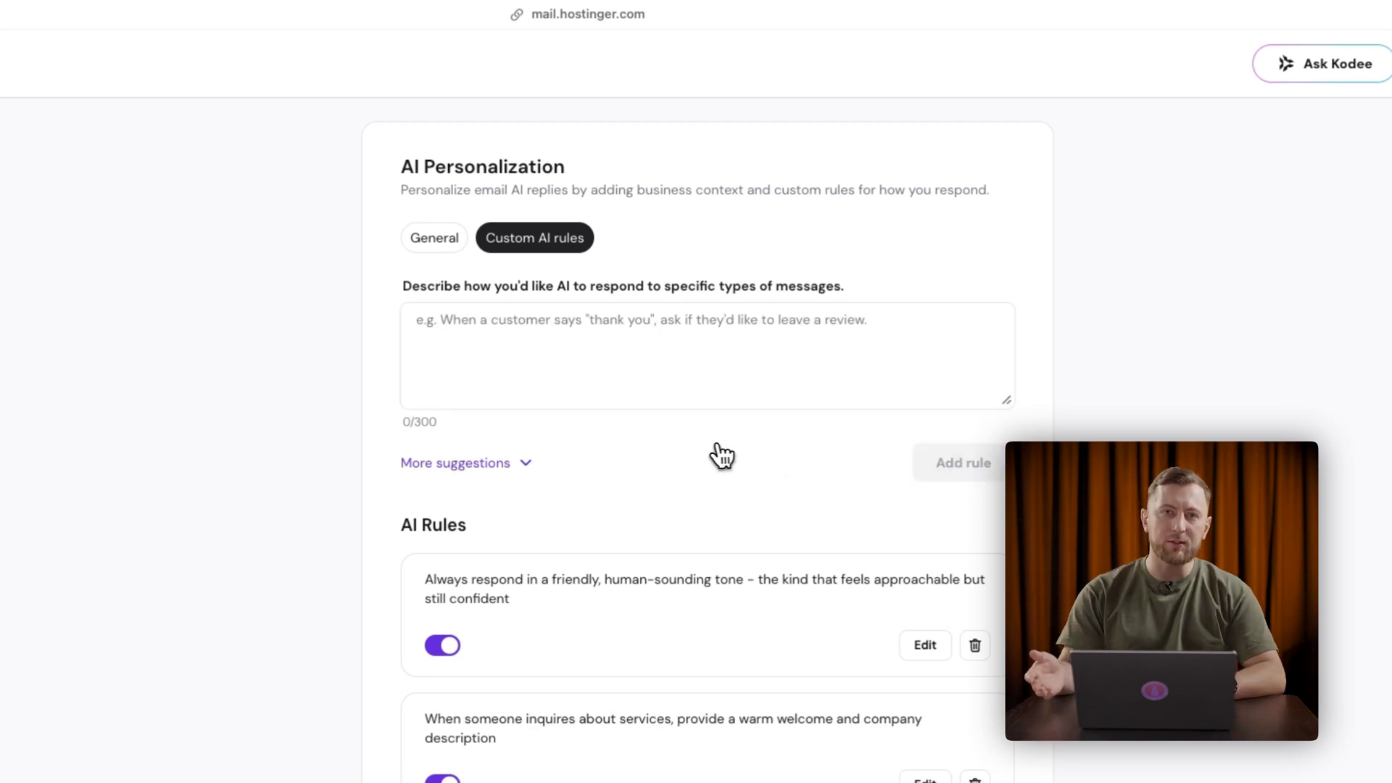
pyautogui.scroll(-3, 718, 435)
pyautogui.scroll(-3, 712, 327)
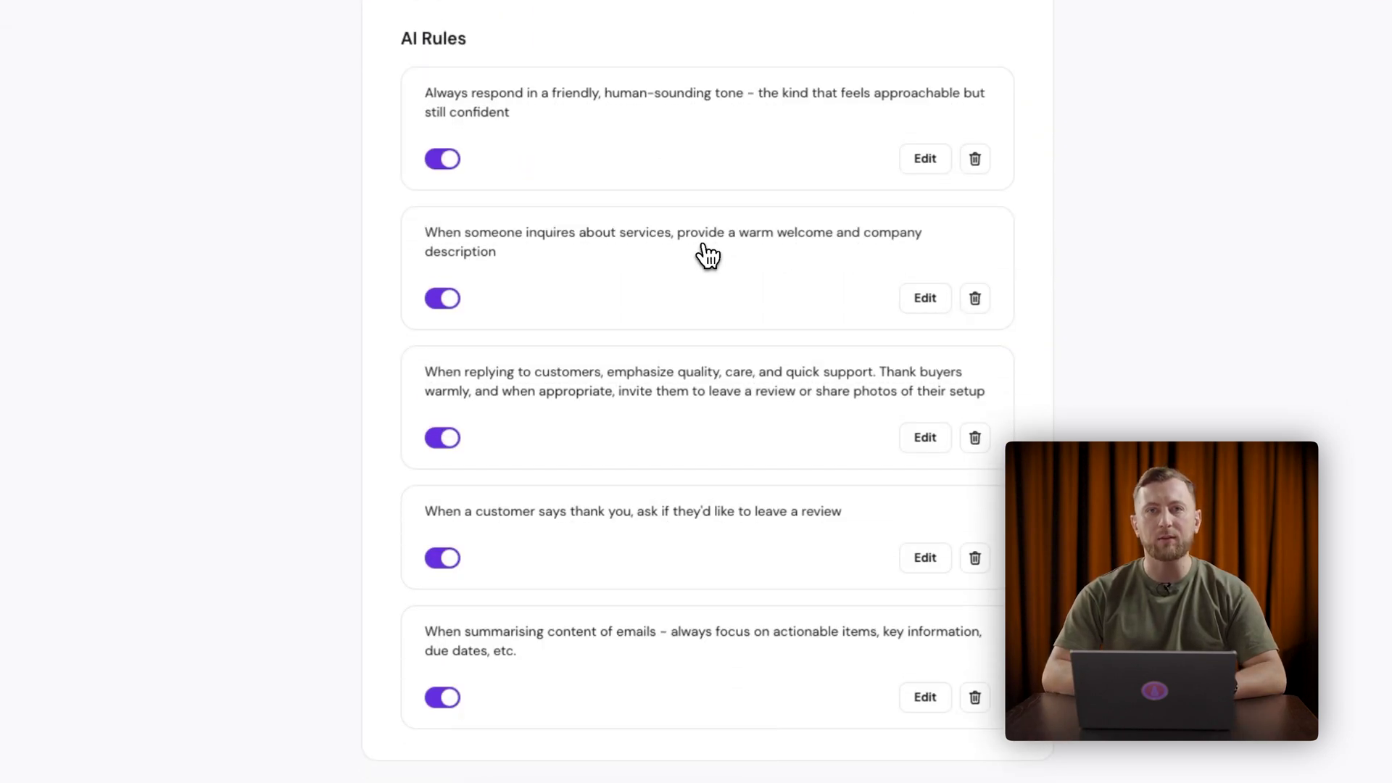
pyautogui.scroll(3, 708, 254)
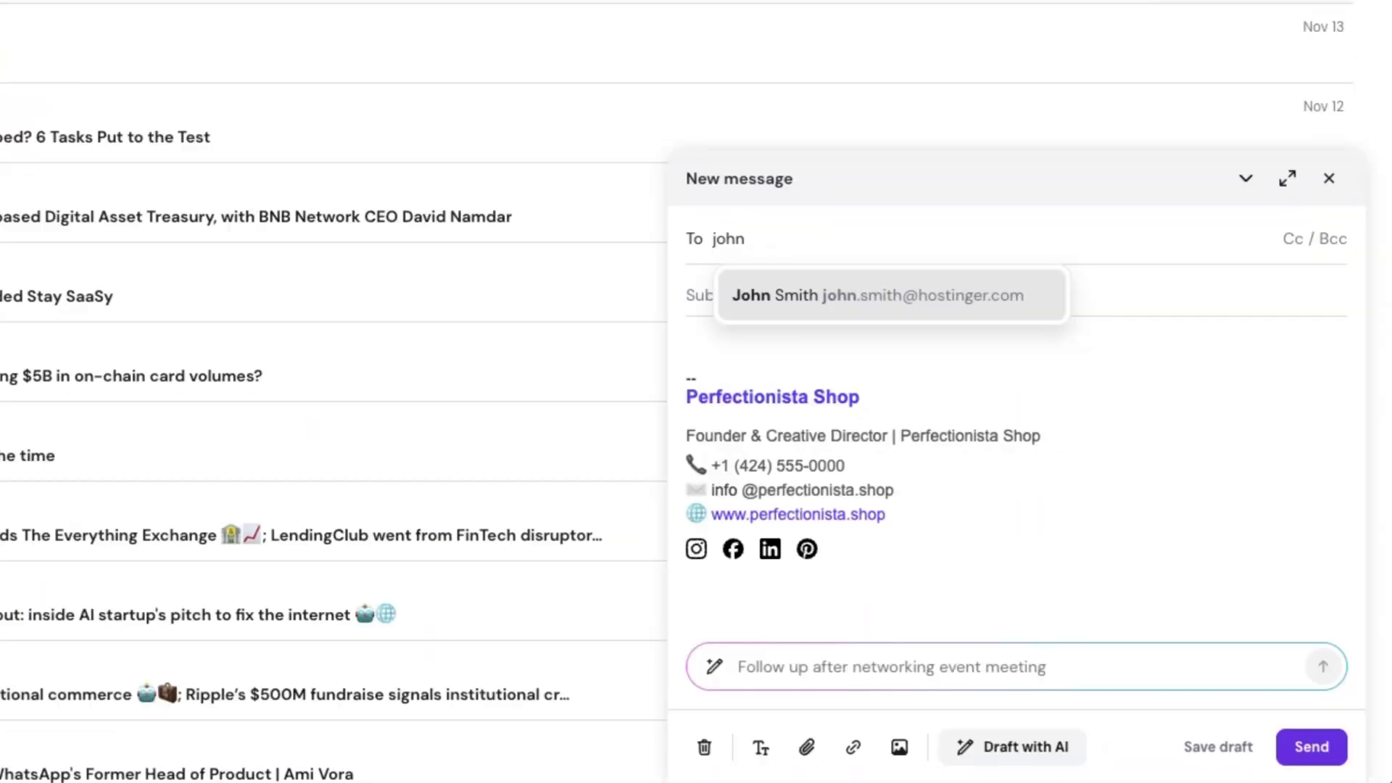
# - Address a new message to John Smith and accept the AI-drafted Pro Web Design follow-up
pyautogui.click(827, 295)
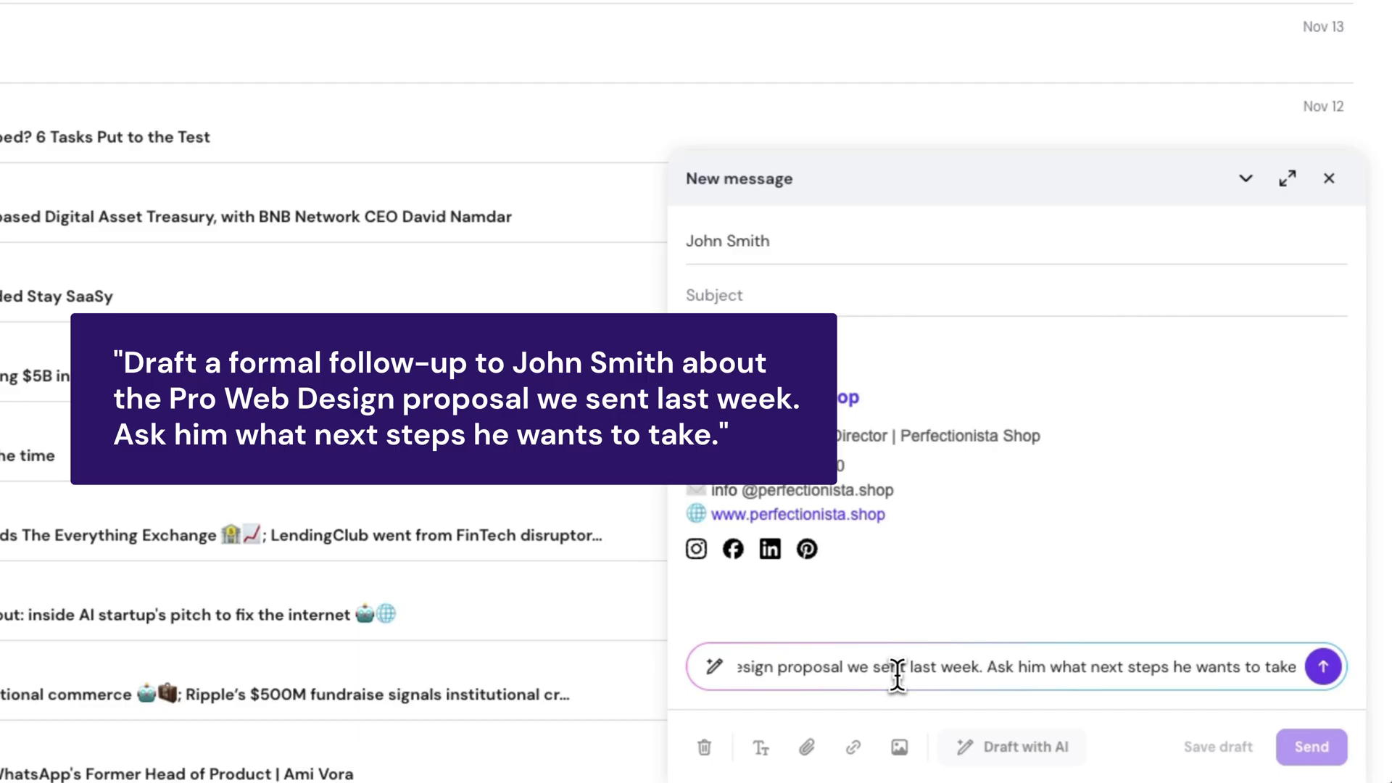
pyautogui.click(1323, 667)
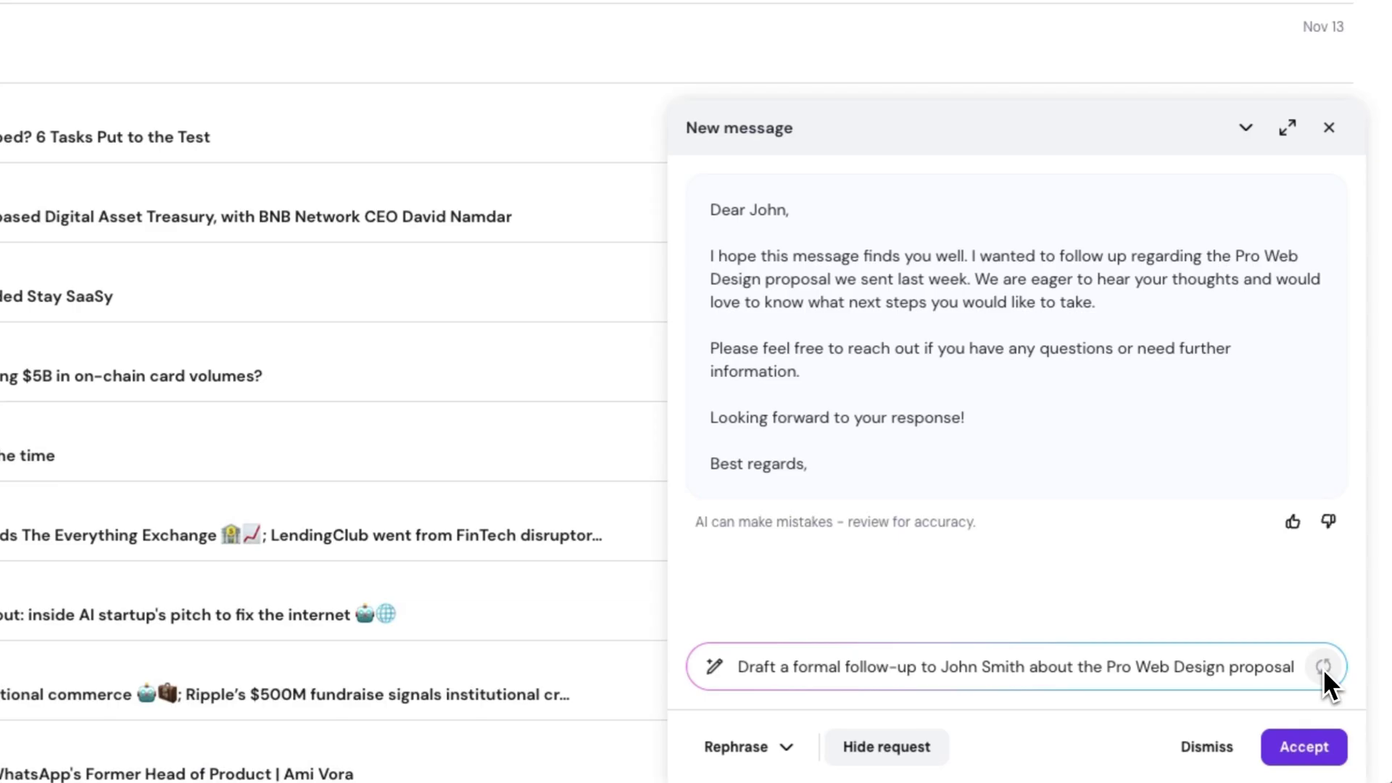
pyautogui.click(1304, 746)
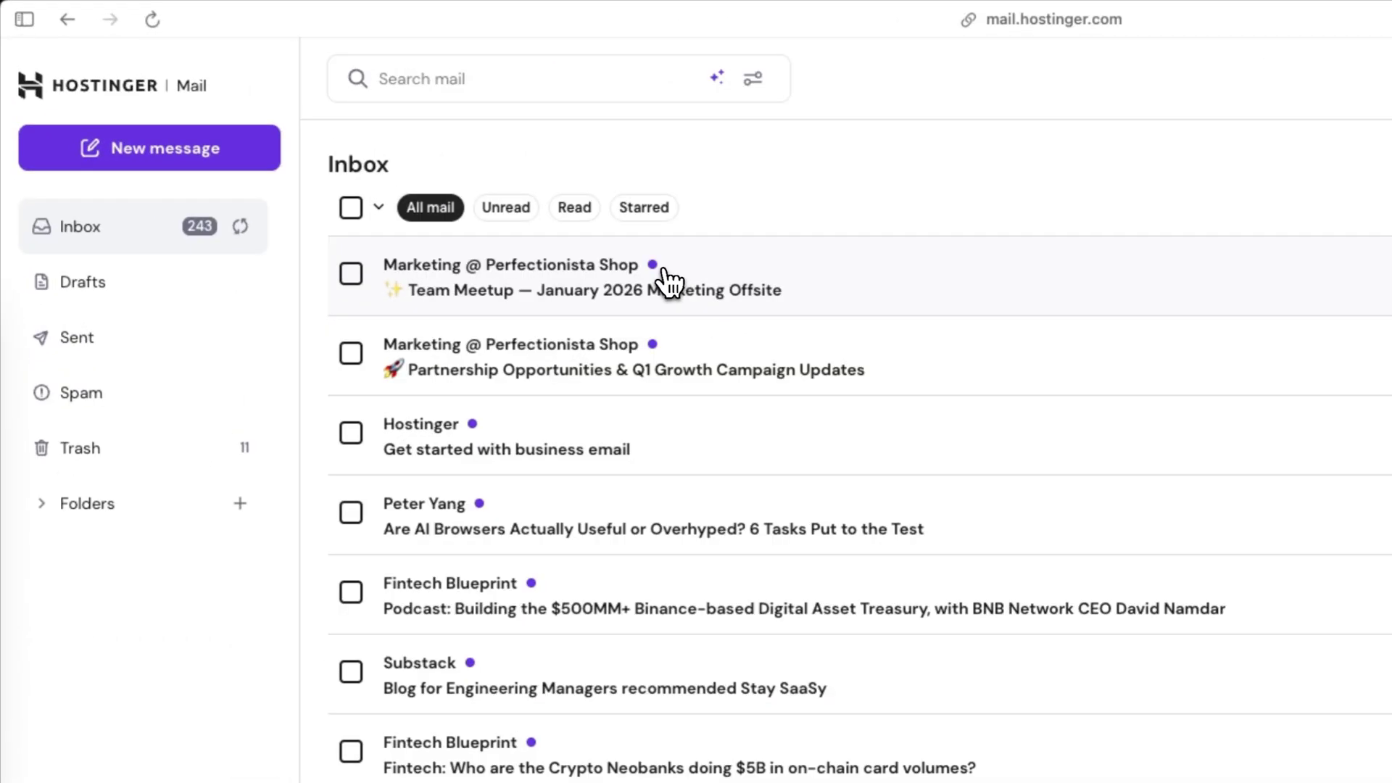
# - Reply to the Team Meetup offsite email with the Accept invitation quick reply
pyautogui.click(666, 280)
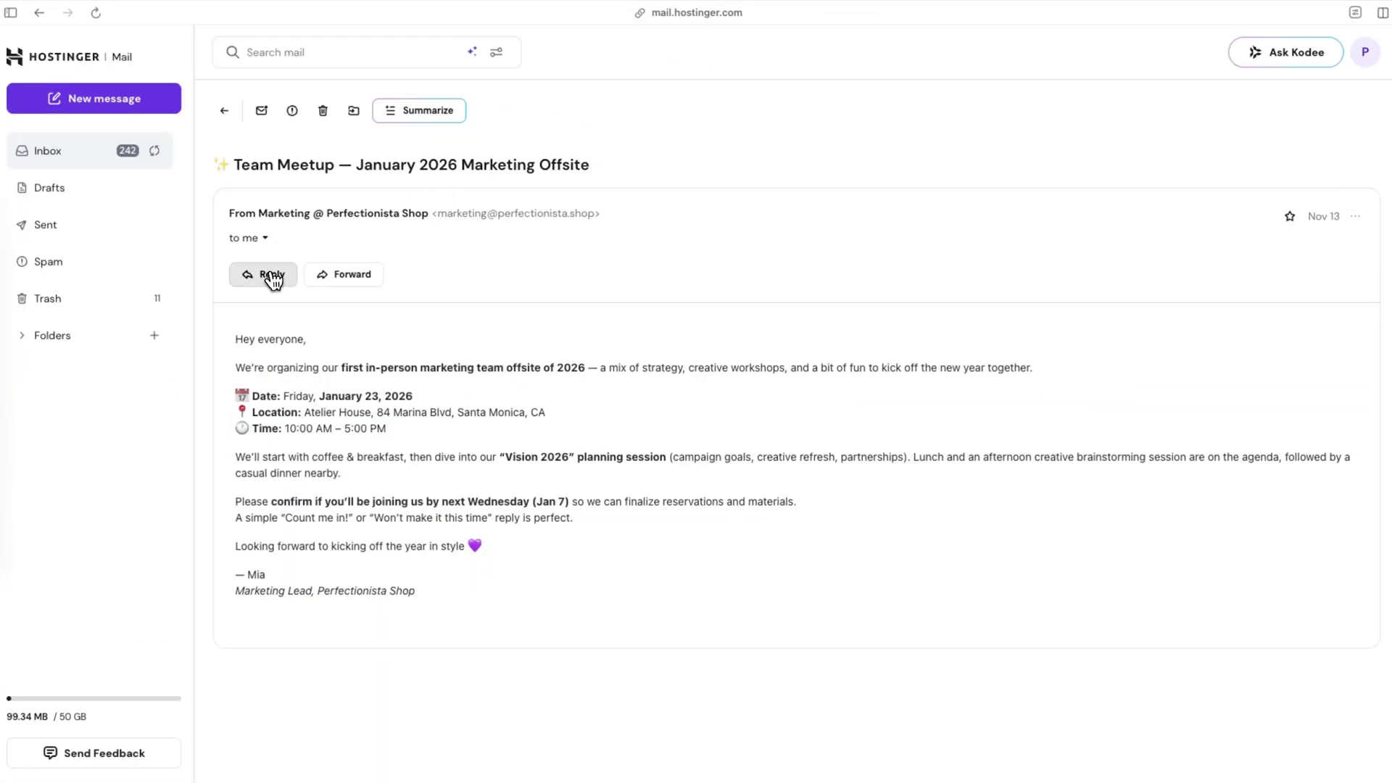
pyautogui.click(272, 274)
pyautogui.moveTo(128, 615)
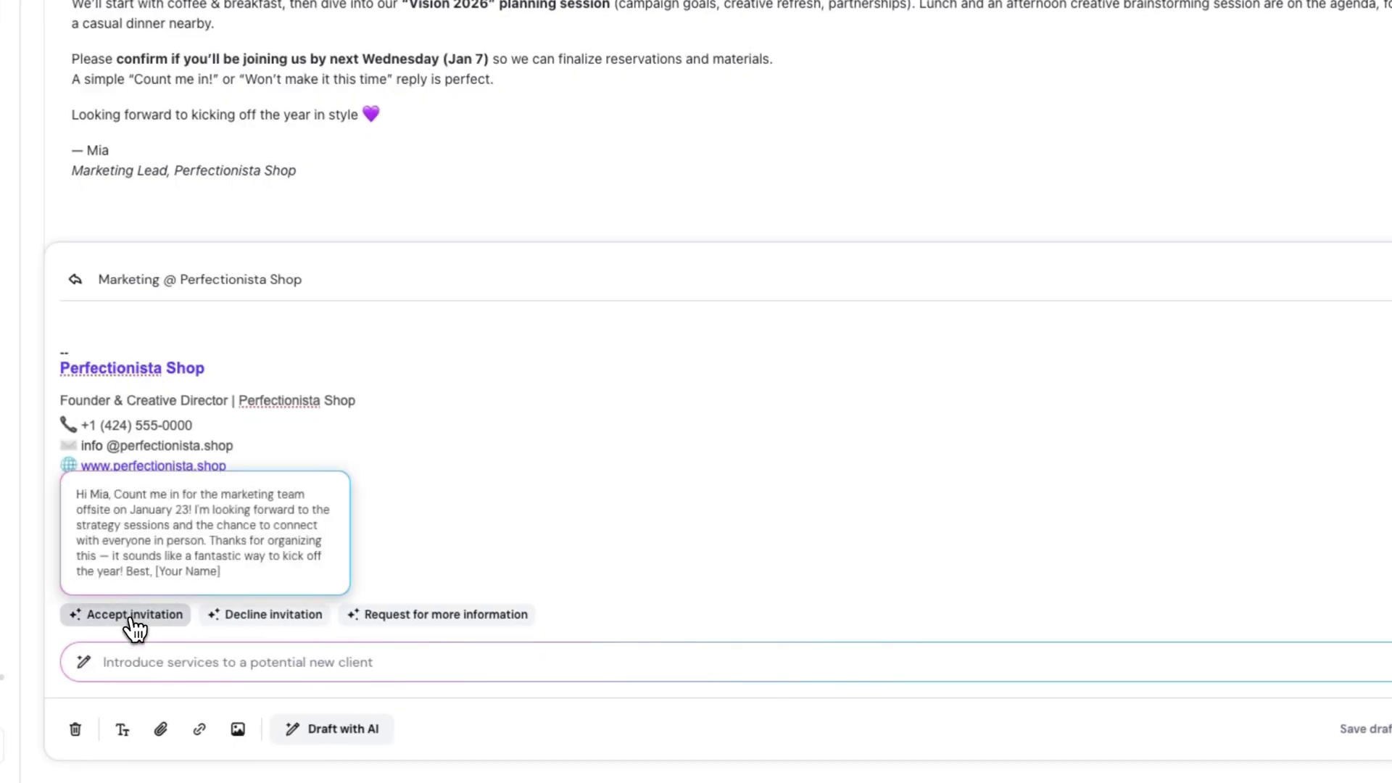
pyautogui.click(134, 615)
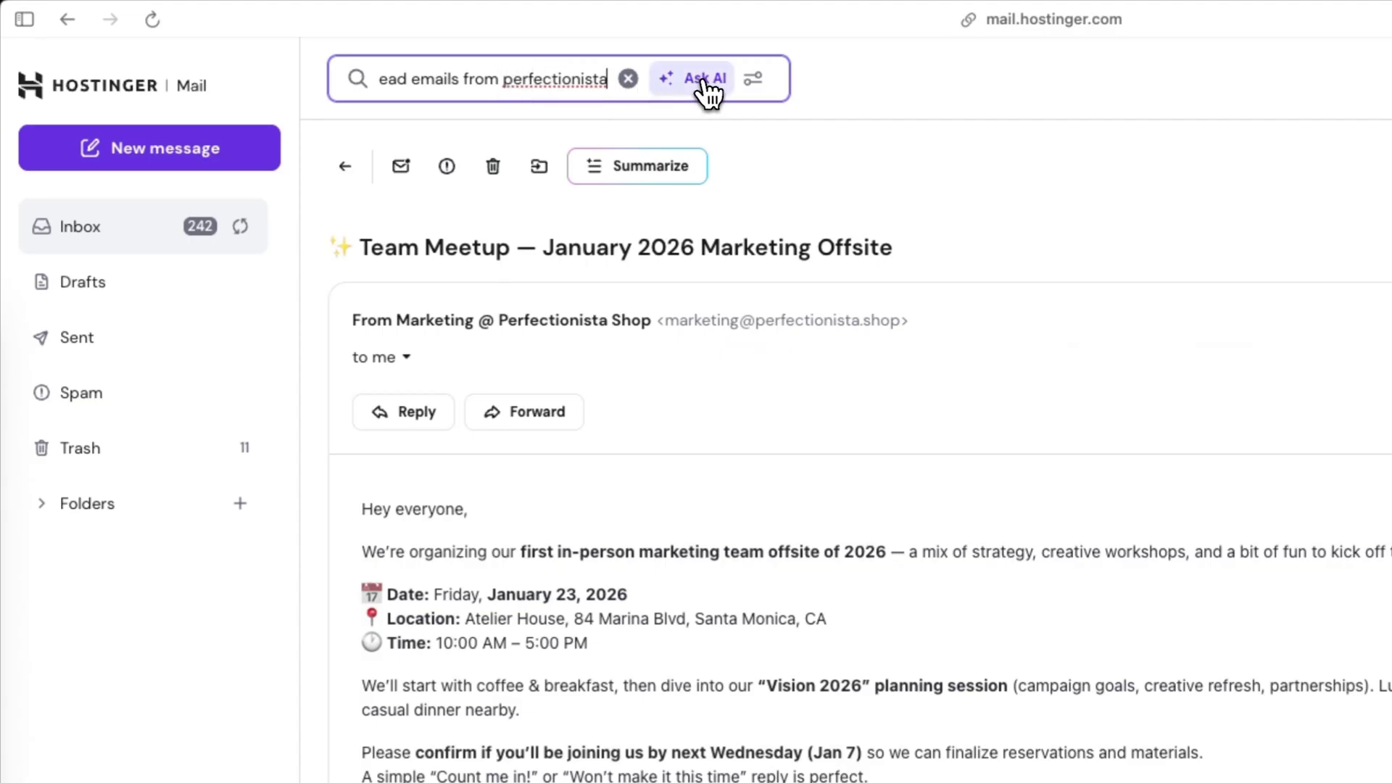
# - Ask AI search for Perfectionista's emails and open the Partnership Opportunities email
pyautogui.click(705, 81)
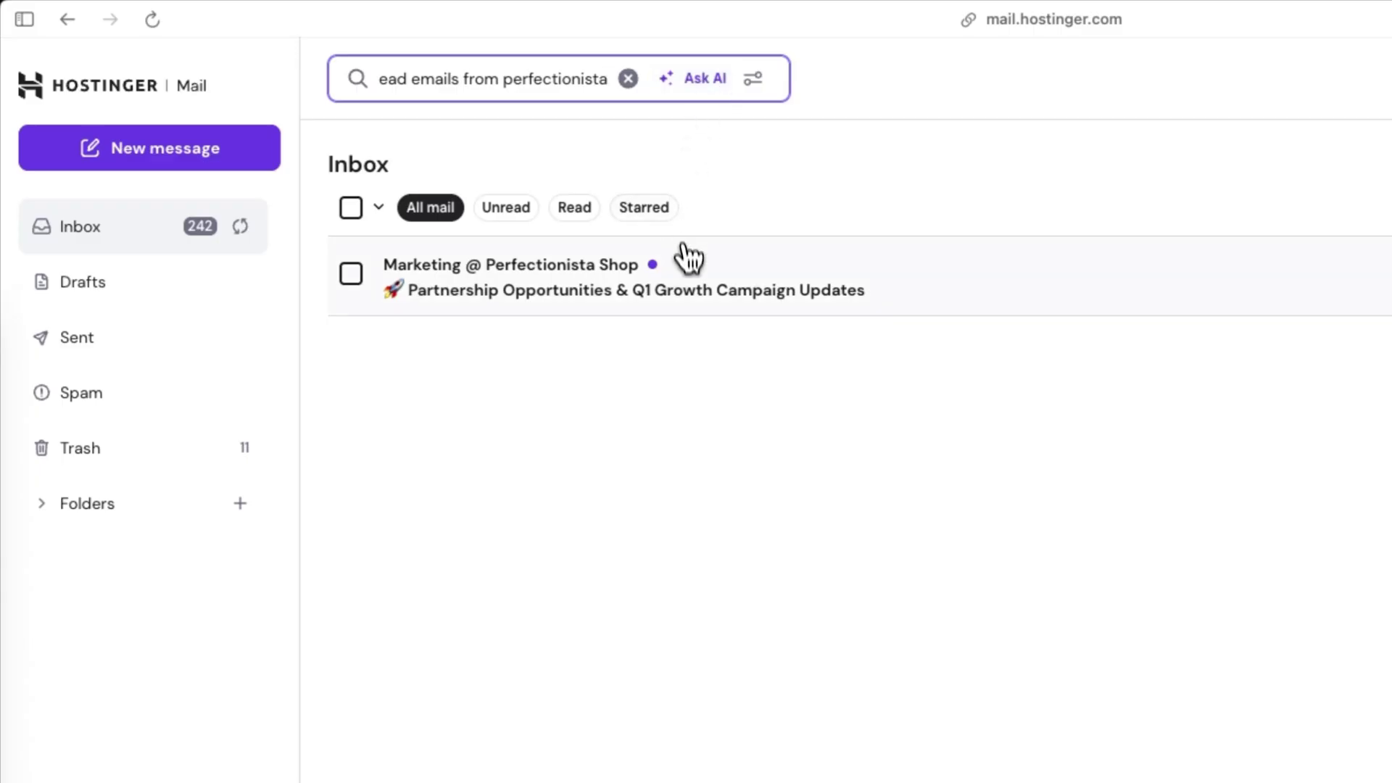
pyautogui.click(691, 292)
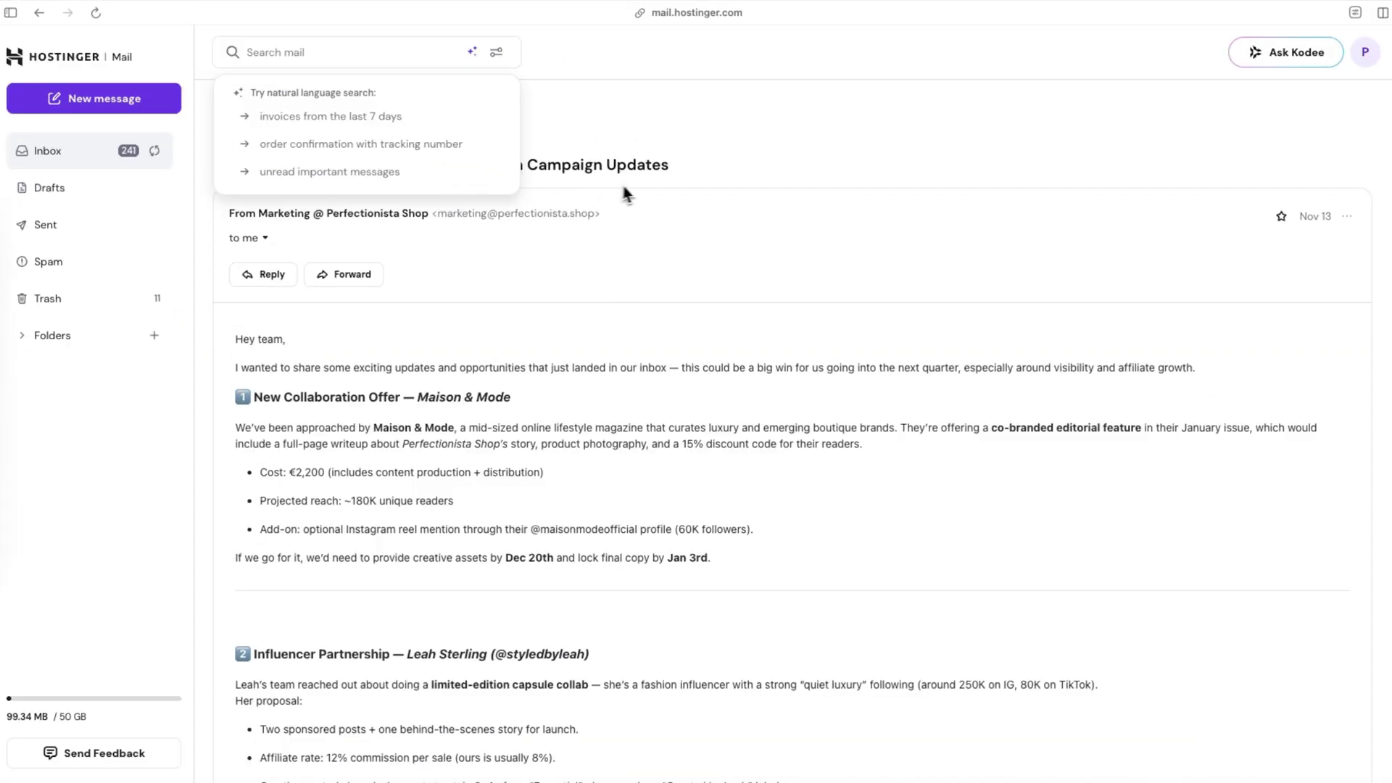
pyautogui.click(625, 194)
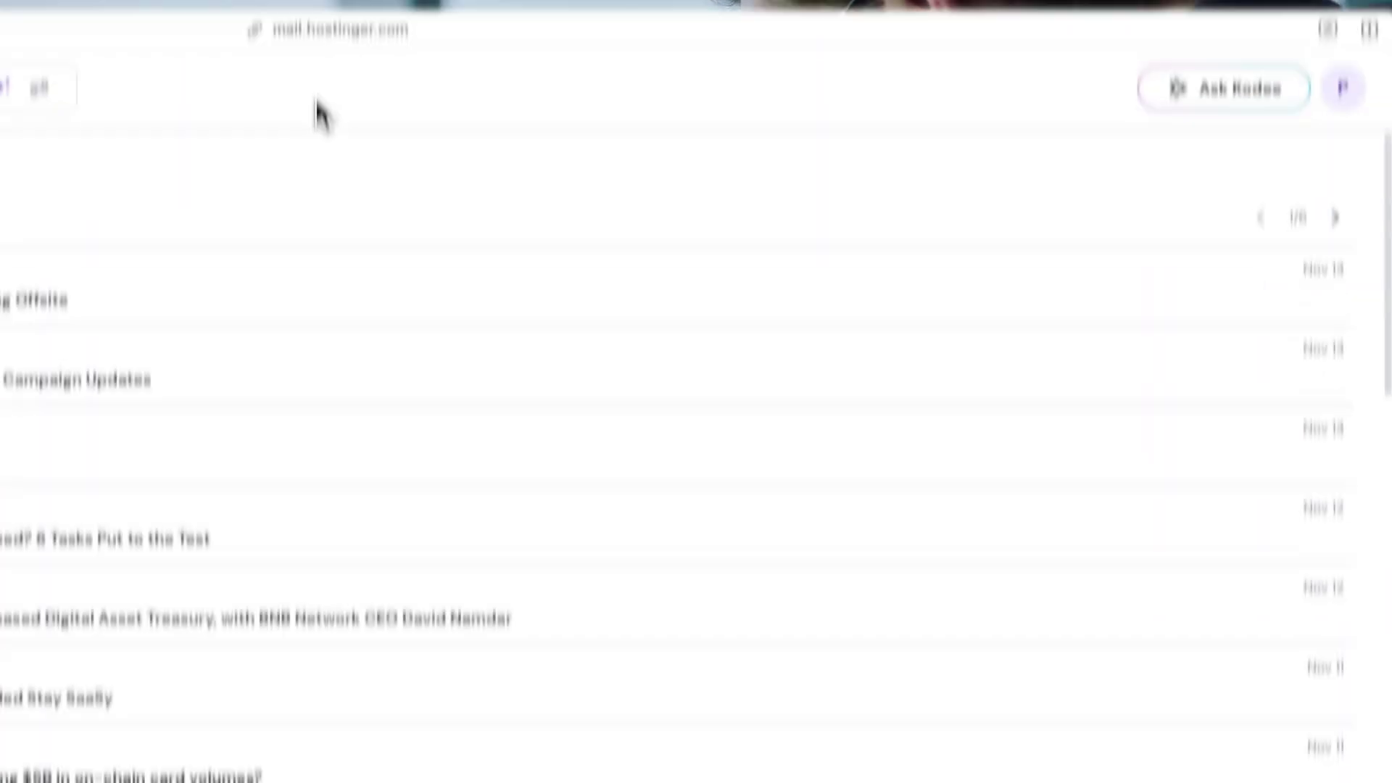
# - Send Kodee an Act request to review last week's emails and flag important ones
pyautogui.click(1207, 79)
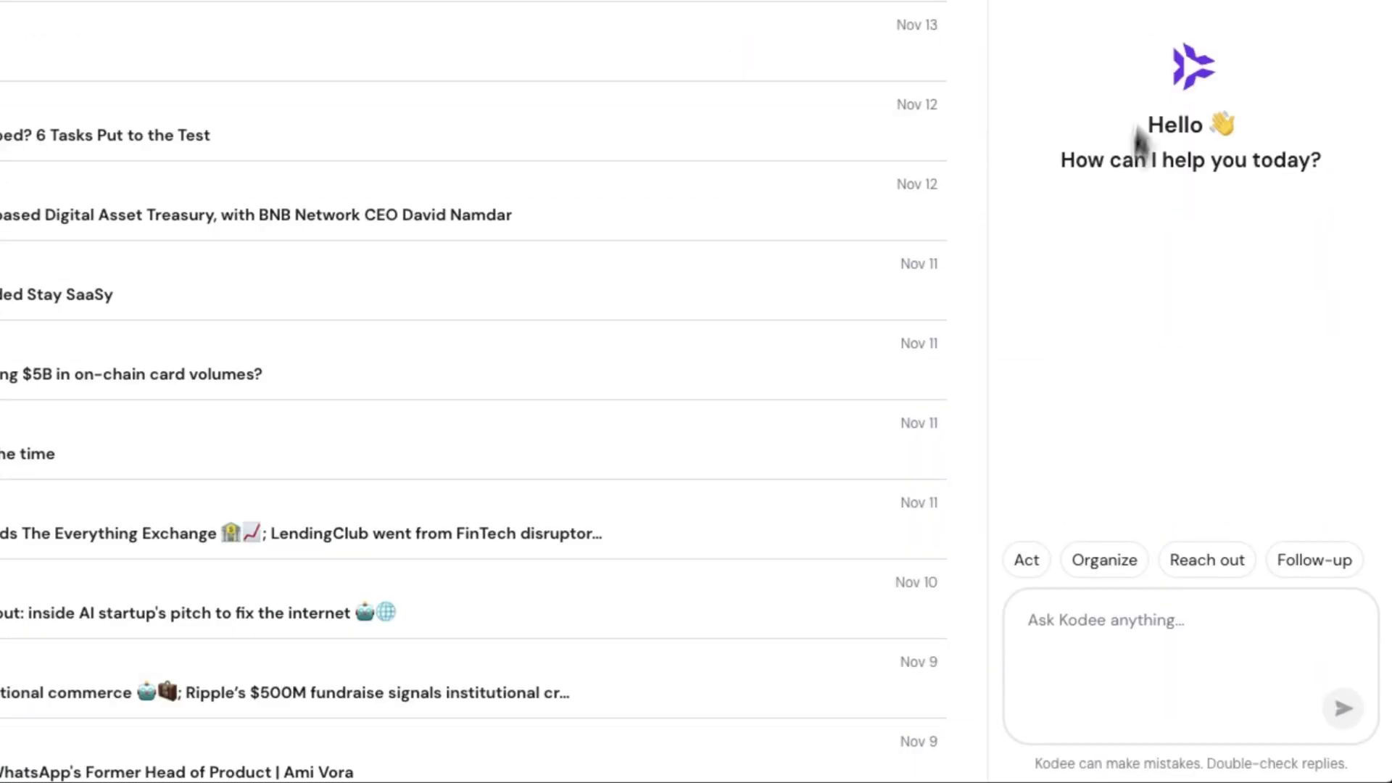
pyautogui.click(1026, 559)
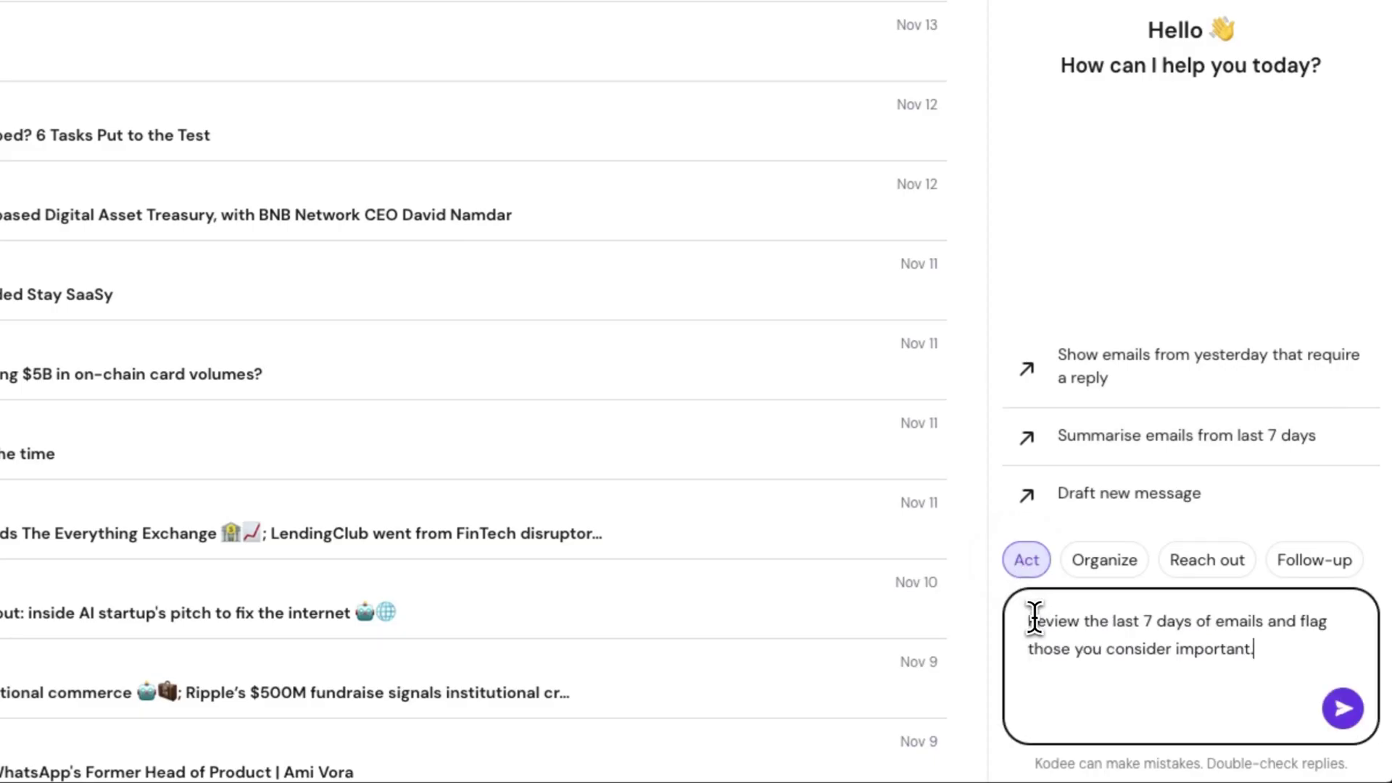
pyautogui.click(1345, 709)
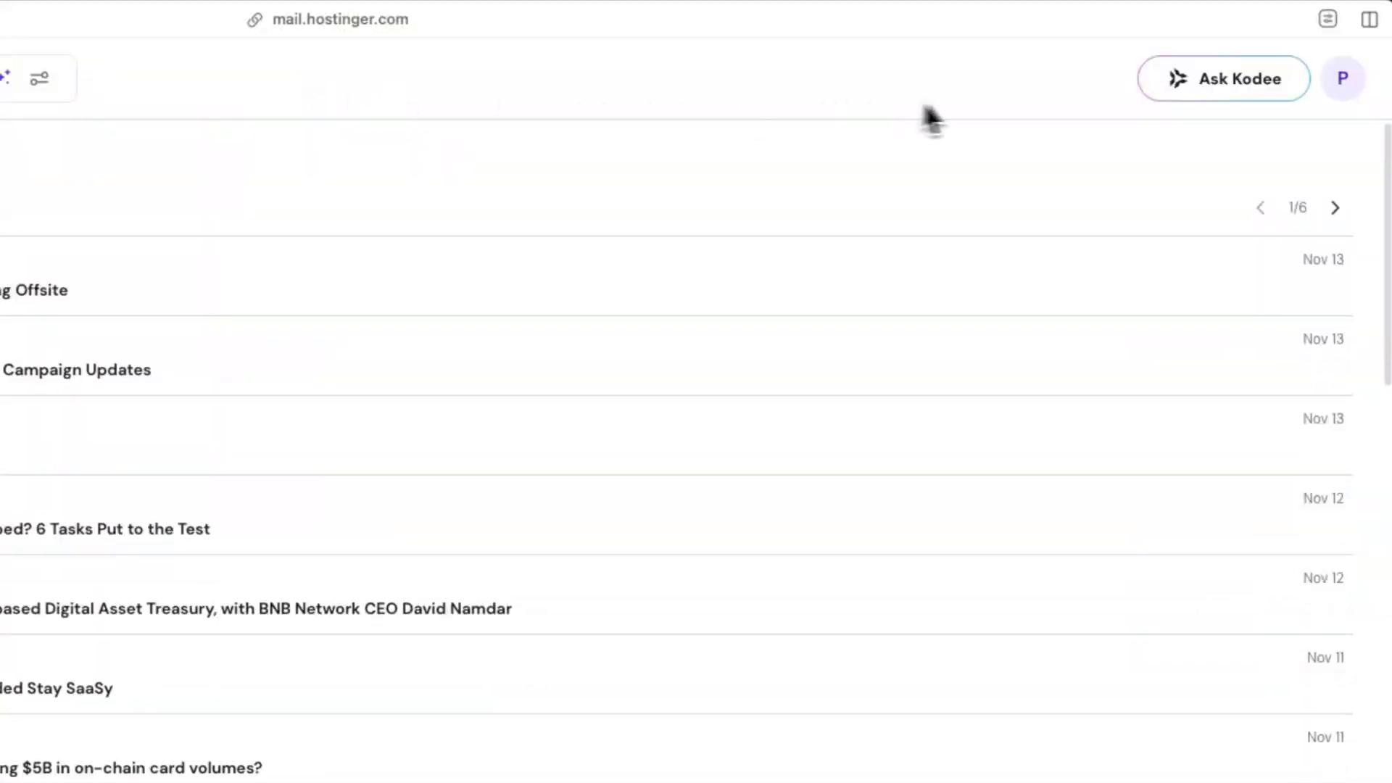
# - Ask Kodee in Act mode to find recent unread newsletters with unsubscribe links
pyautogui.click(1197, 84)
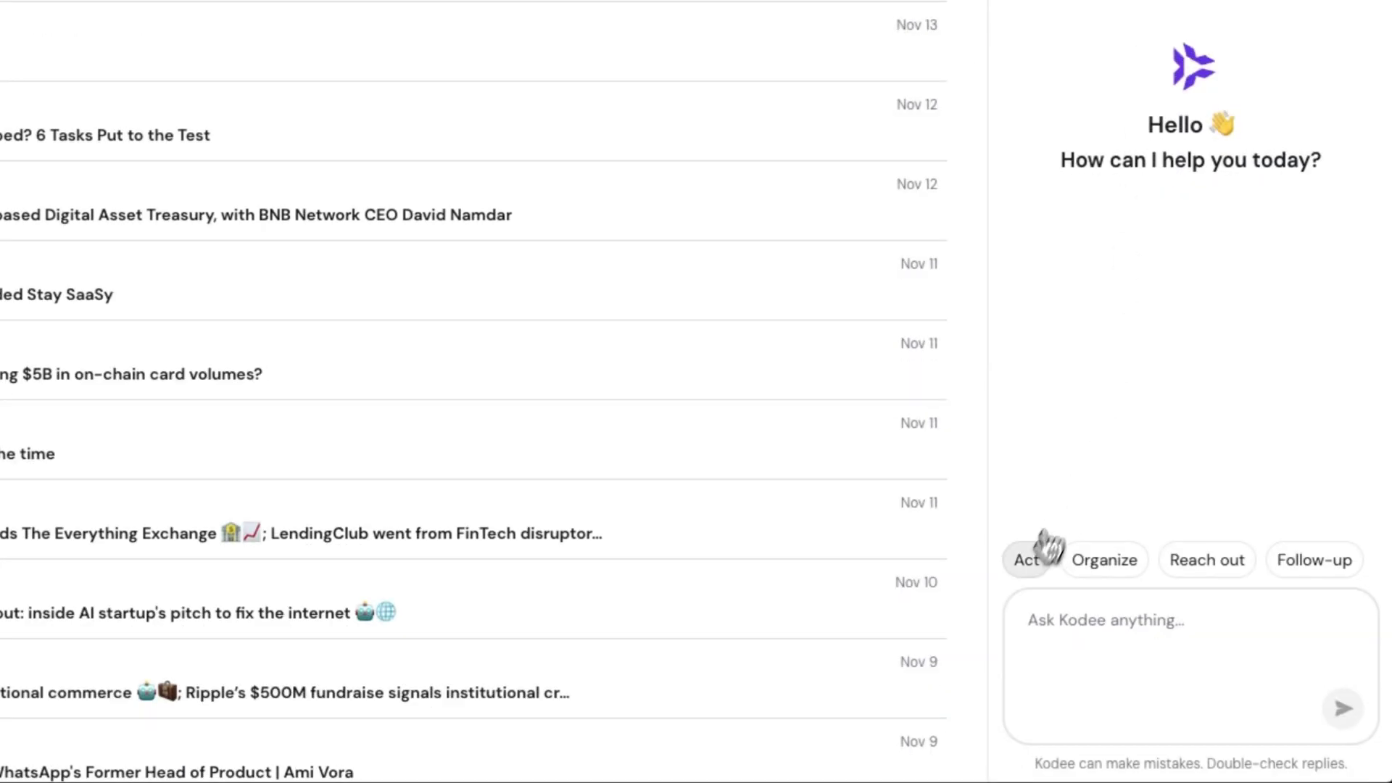
pyautogui.click(1027, 559)
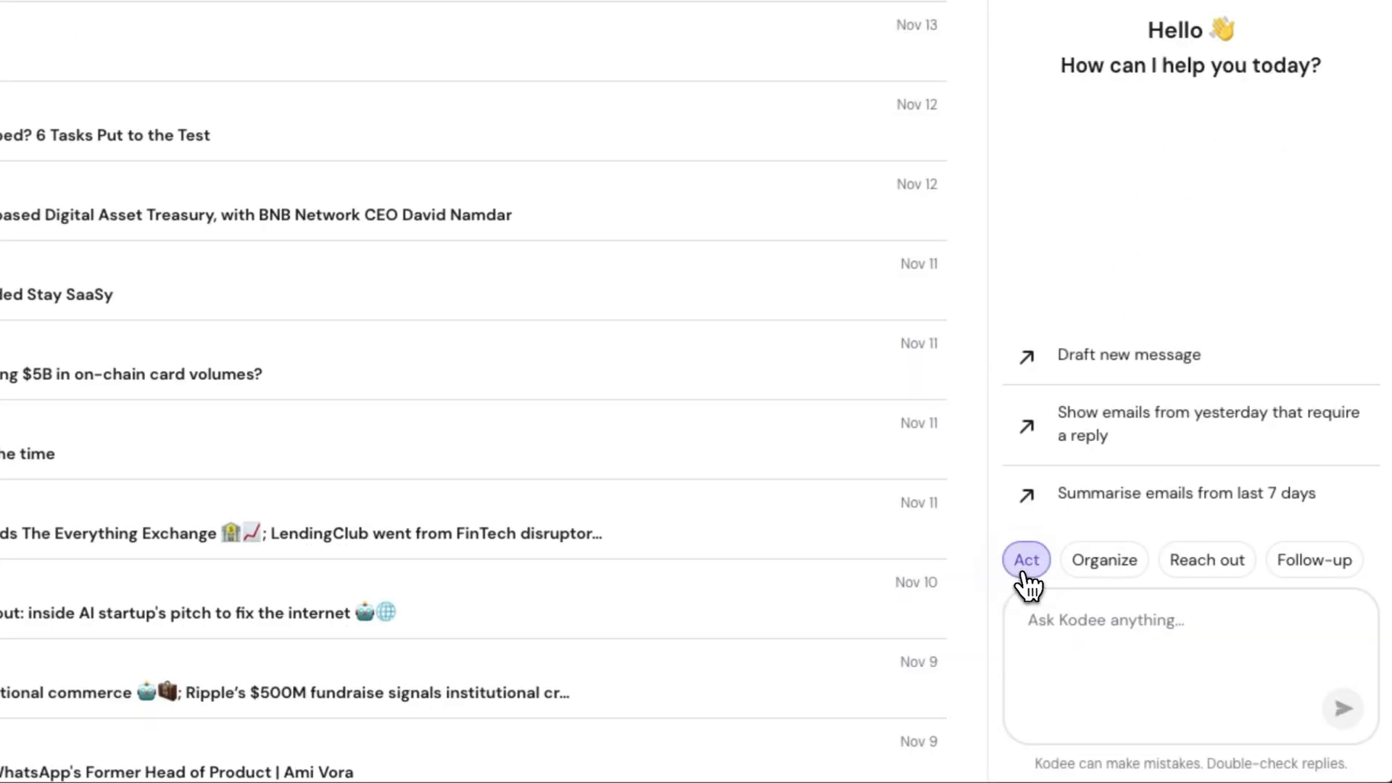
pyautogui.click(1031, 622)
pyautogui.write('Find all unread emails in my inbox during the last 14 days, analyse content for unsubscribe links, and provide me with sender, subject, and unsubscribe links so that I can opt-out')
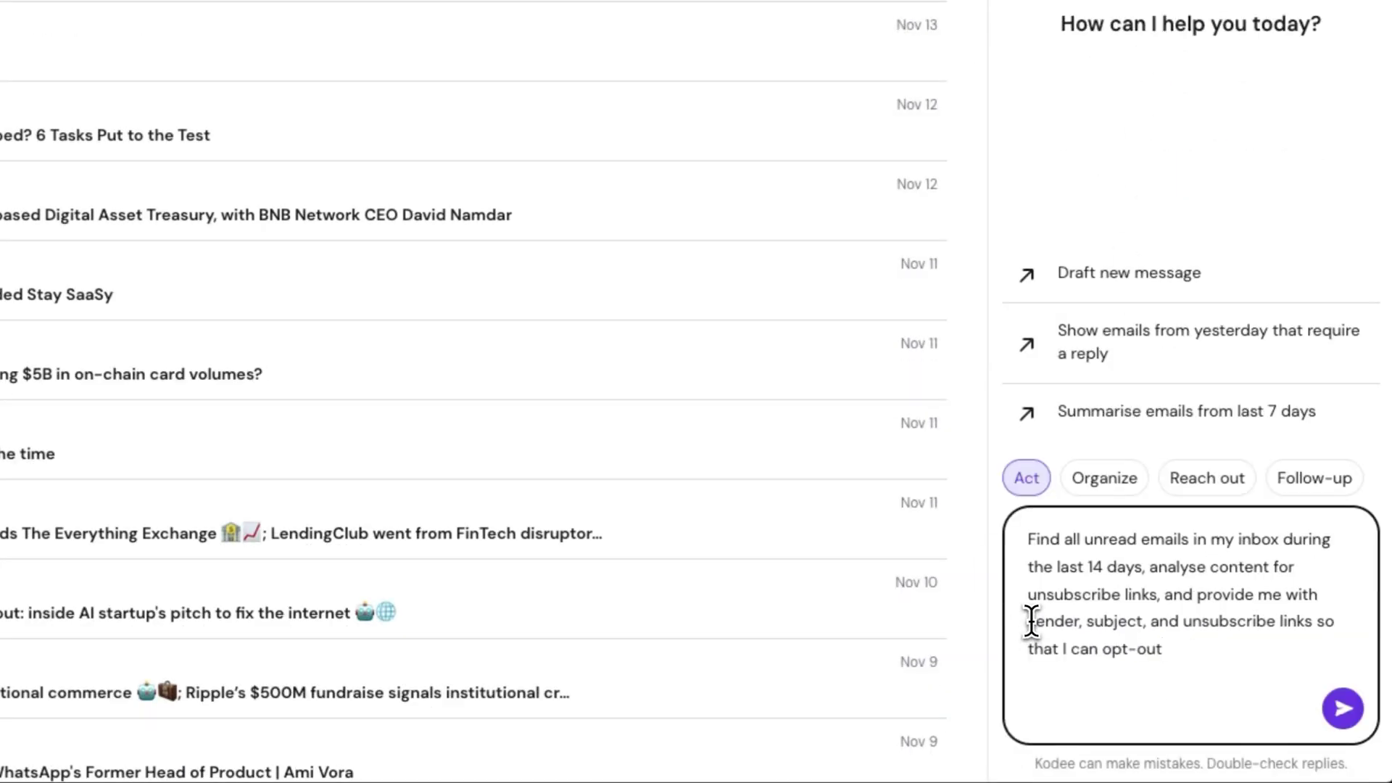
pyautogui.click(1342, 710)
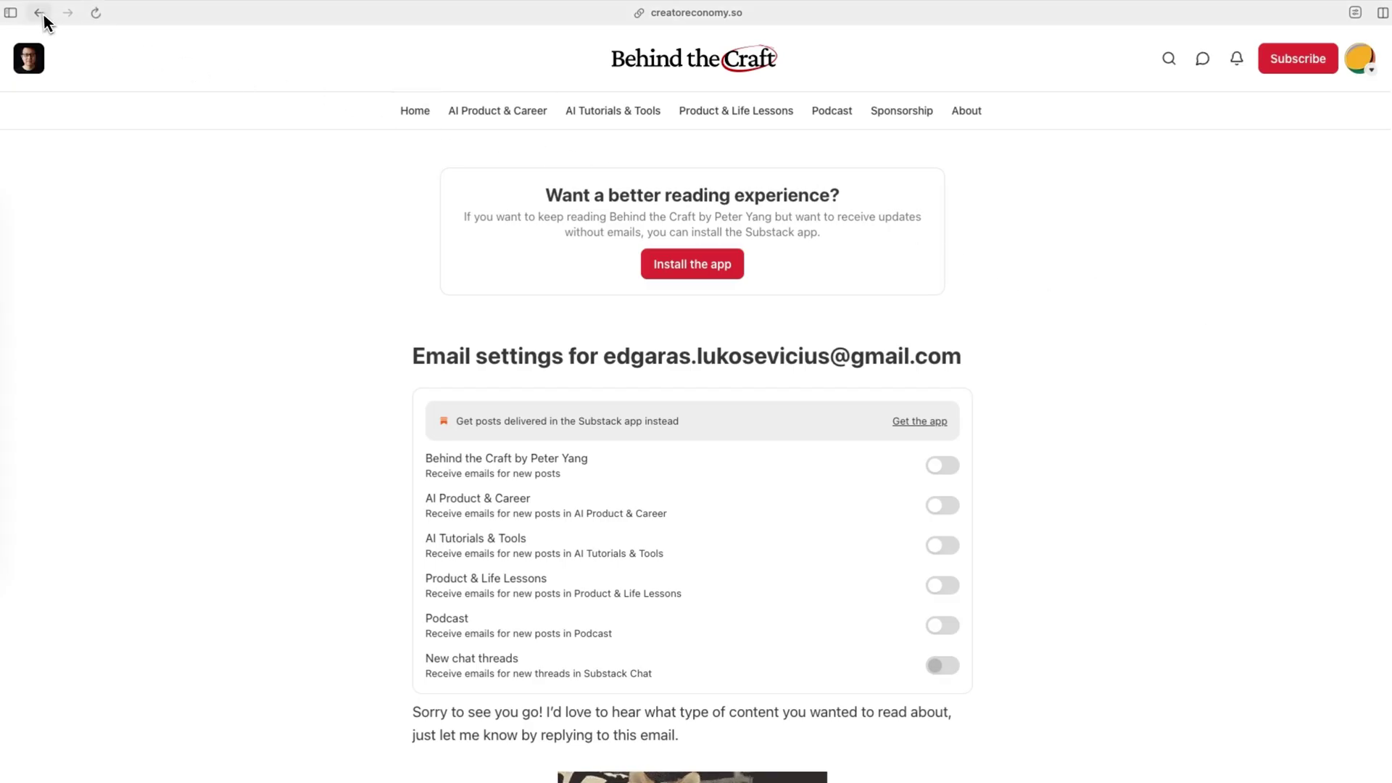
# - Unsubscribe from Behind the Craft and Fintech Blueprint, returning to the inbox each time
pyautogui.click(40, 14)
pyautogui.click(1262, 451)
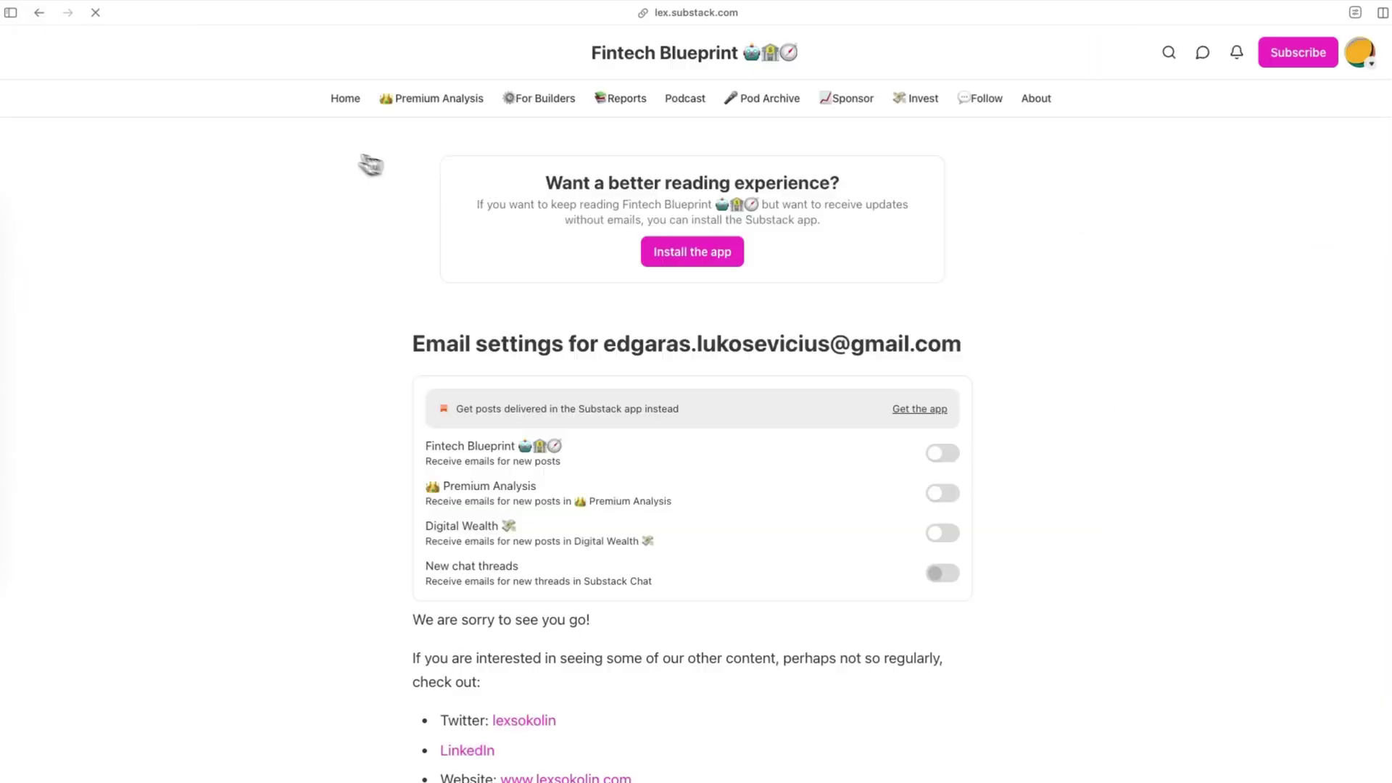
pyautogui.click(40, 14)
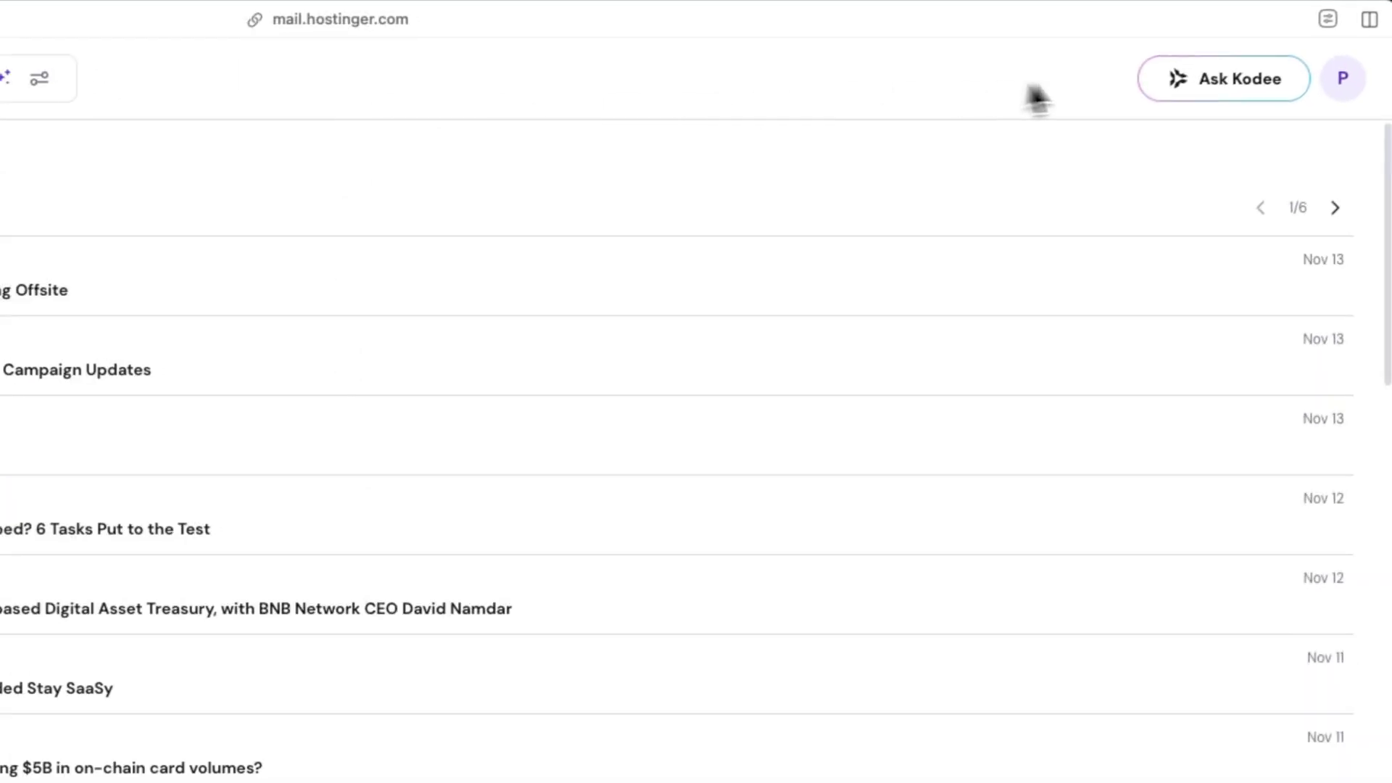
pyautogui.click(1236, 79)
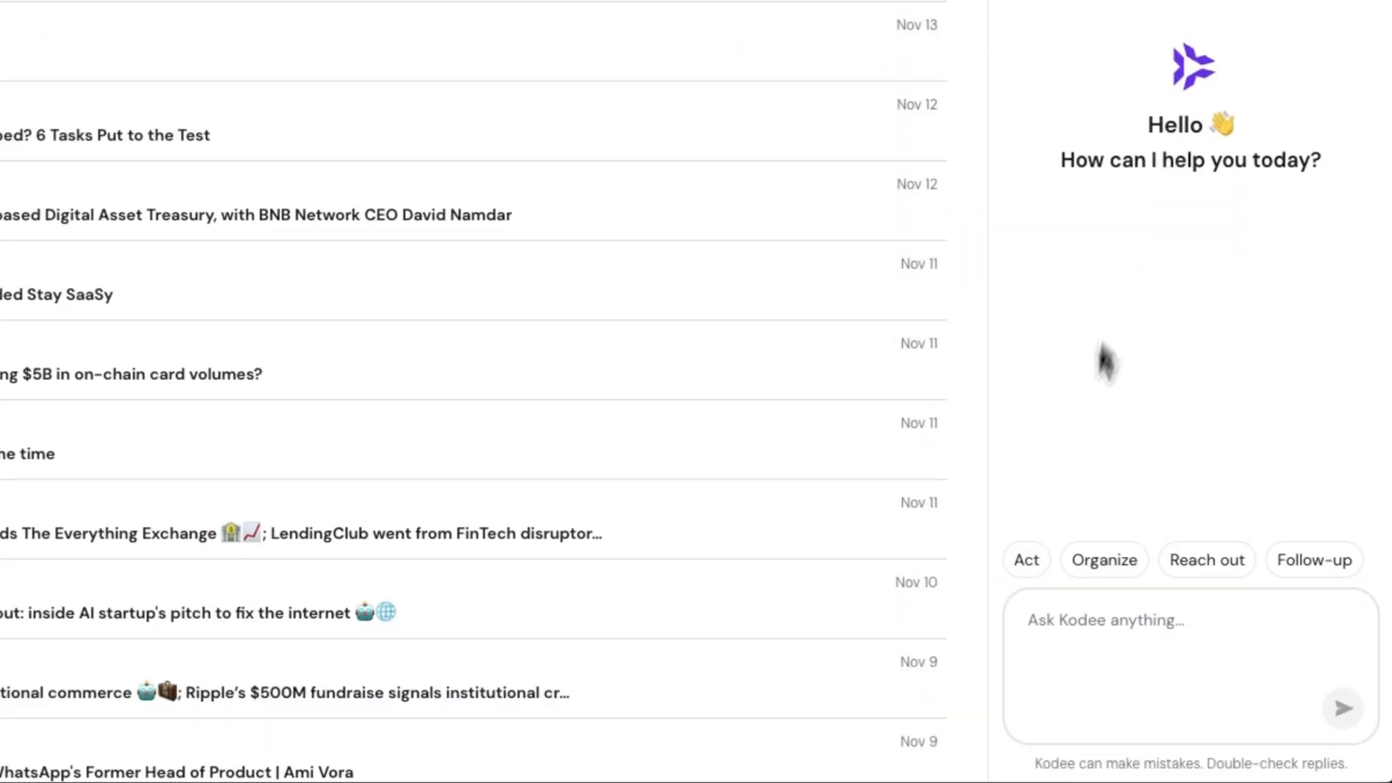
pyautogui.hotkey('ctrl', 'v')
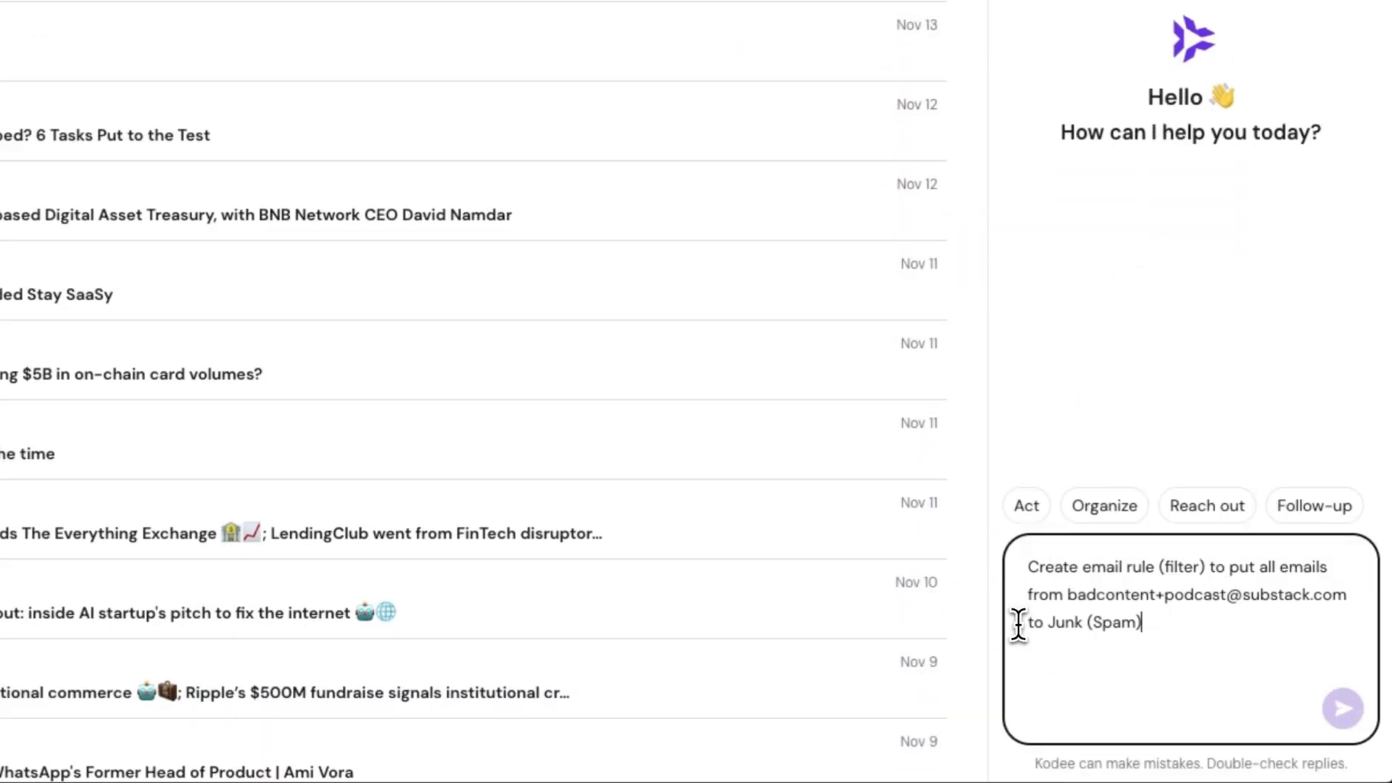
pyautogui.click(1343, 710)
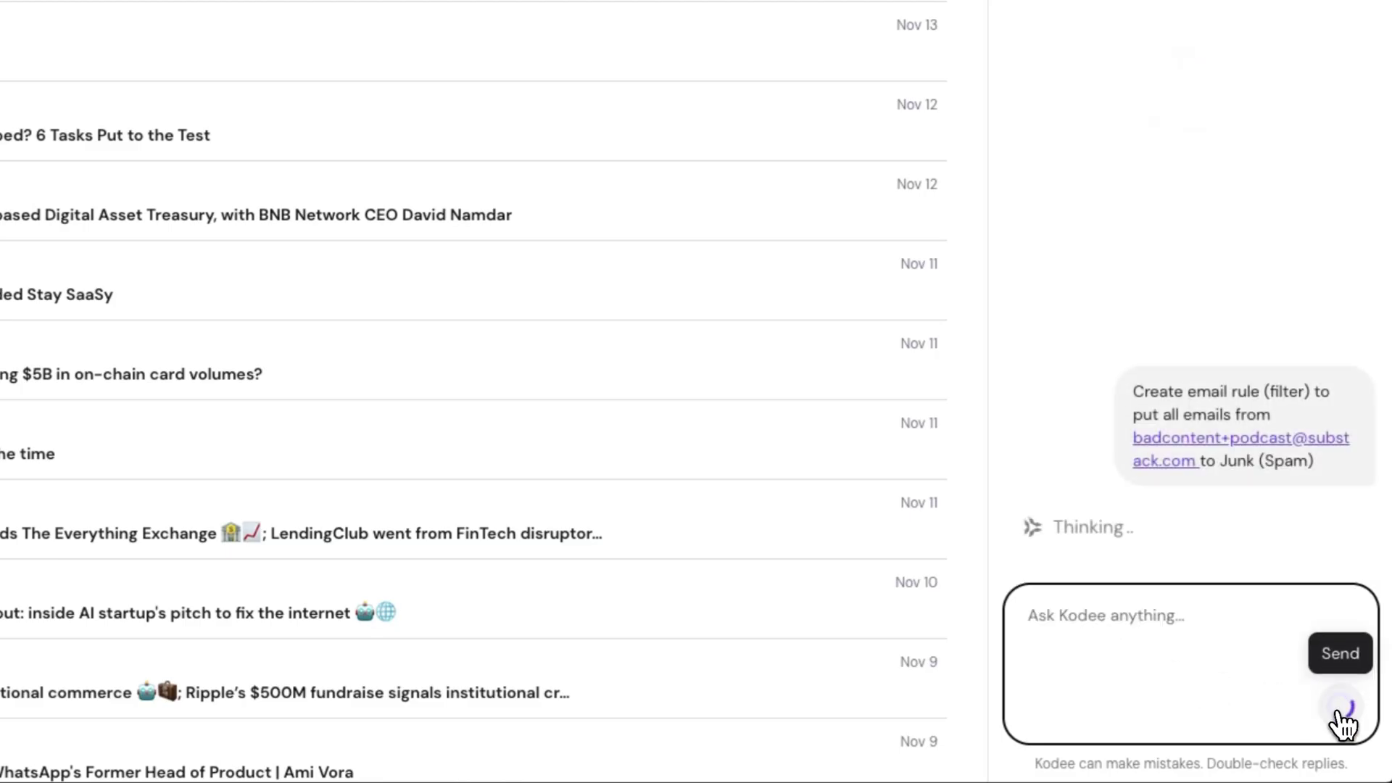